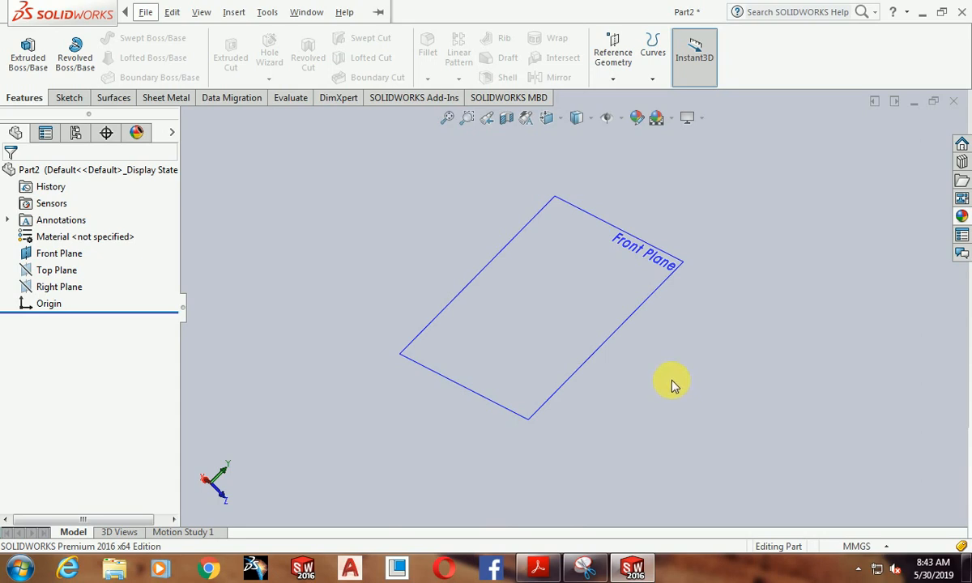
Switch to the drawing in Snipping Tool and mark the isometric figure, the front view and the viewing-direction arrow with the pen
left_click(576, 567)
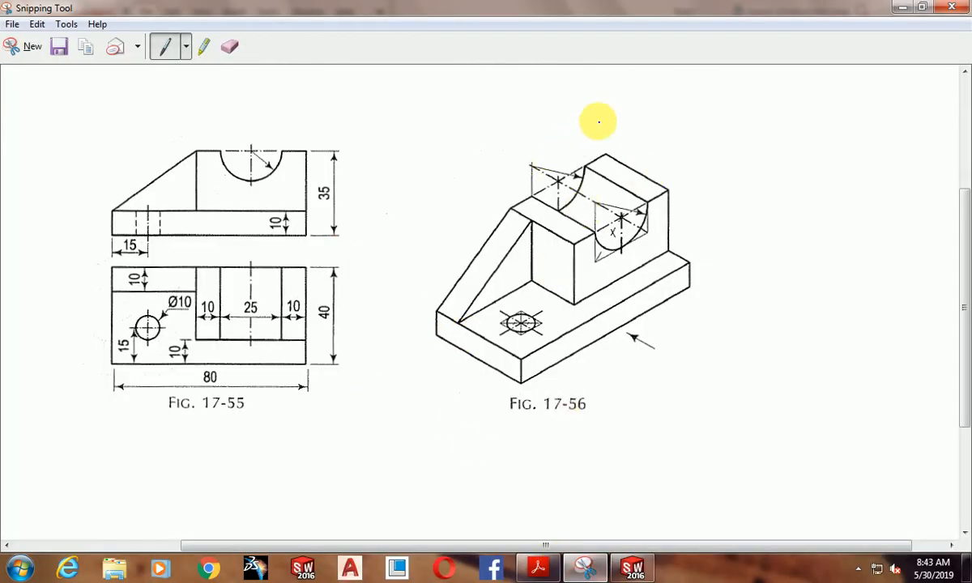
mouse_move(598, 121)
left_mouse_down()
mouse_move(381, 273)
mouse_move(581, 479)
mouse_move(709, 226)
mouse_move(621, 124)
mouse_move(598, 123)
left_mouse_up()
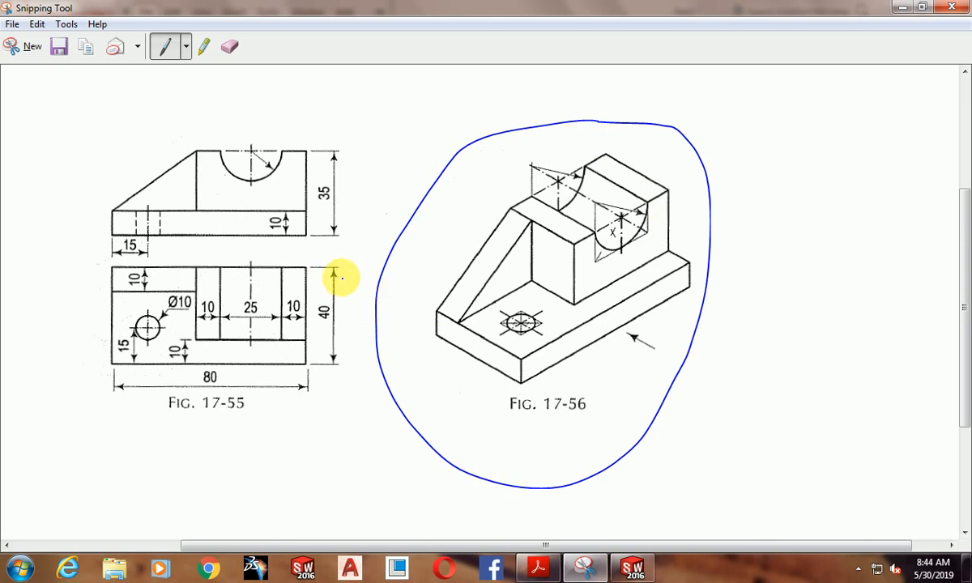
left_click_drag(324, 131, 372, 103)
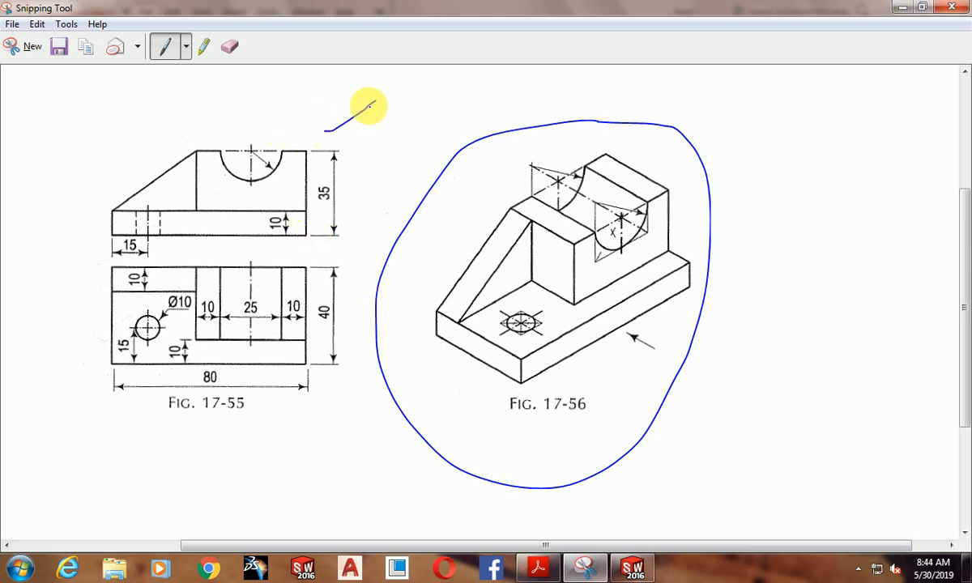
left_click_drag(325, 132, 366, 148)
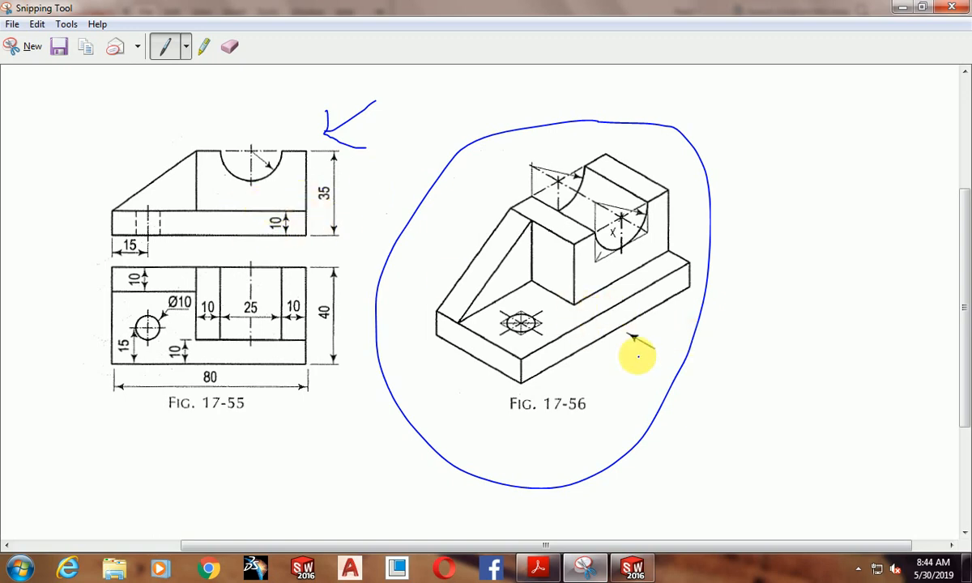
mouse_move(670, 343)
left_mouse_down()
mouse_move(644, 353)
mouse_move(667, 340)
left_mouse_up()
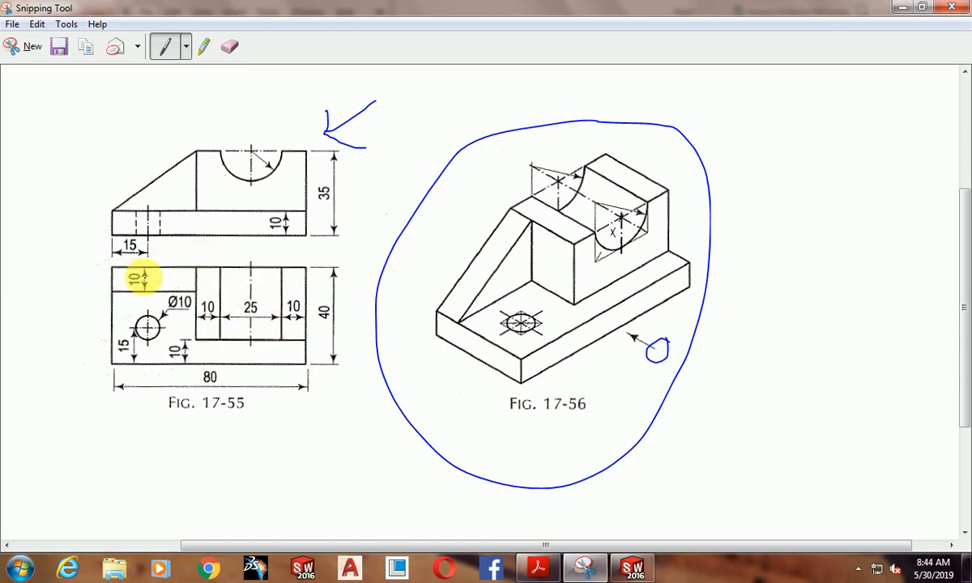
Handwrite the labels FRONT above the upper view and TOP beside the lower view of Fig. 17-55
mouse_move(126, 154)
left_mouse_down()
mouse_move(125, 127)
mouse_move(142, 115)
mouse_move(145, 136)
mouse_move(202, 139)
mouse_move(187, 118)
mouse_move(234, 128)
left_mouse_up()
left_click_drag(249, 92, 257, 135)
left_click_drag(233, 102, 267, 81)
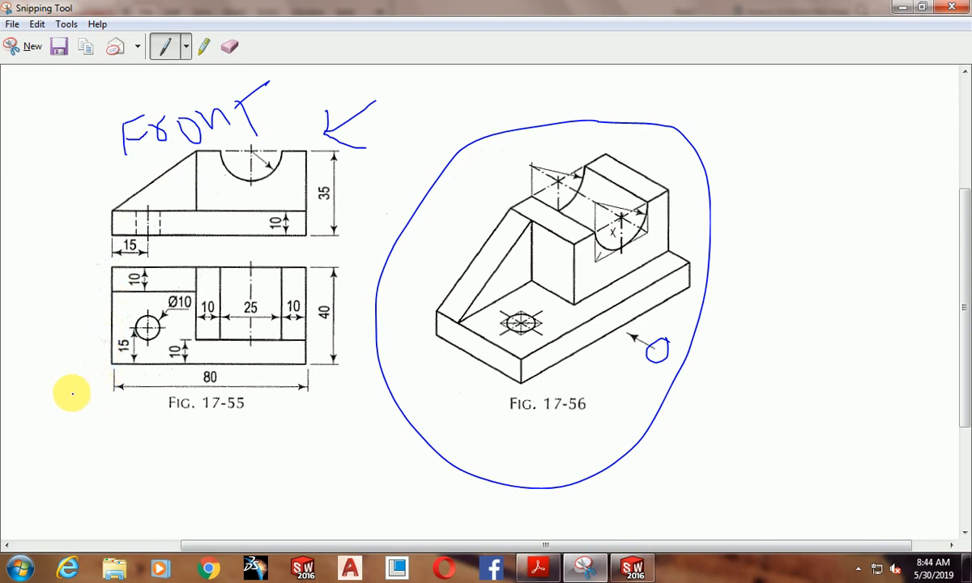
mouse_move(77, 379)
left_mouse_down()
mouse_move(94, 418)
mouse_move(78, 378)
mouse_move(86, 350)
left_mouse_up()
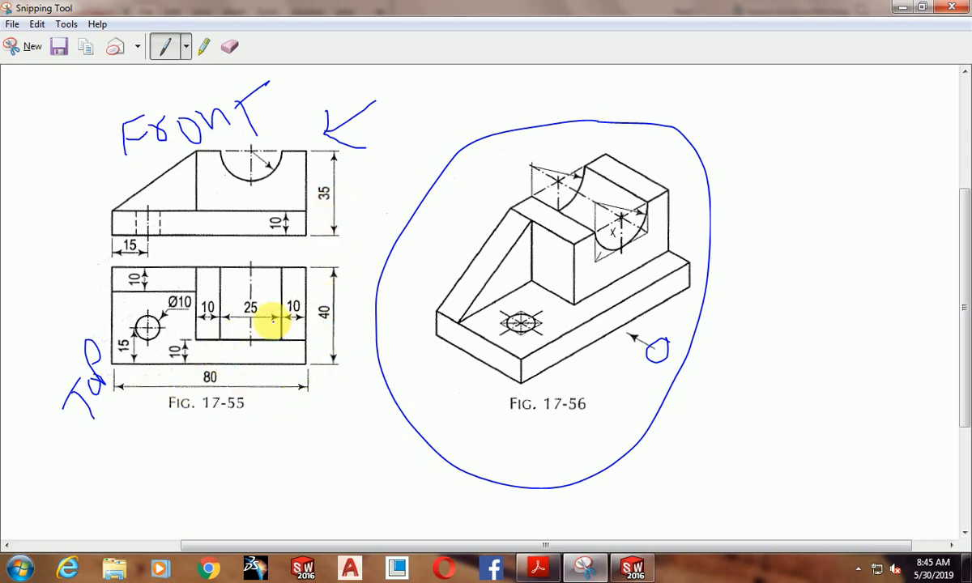
Switch to SOLIDWORKS and sketch a center rectangle about 78 by 57 mm around the origin on the Front Plane
left_click(626, 578)
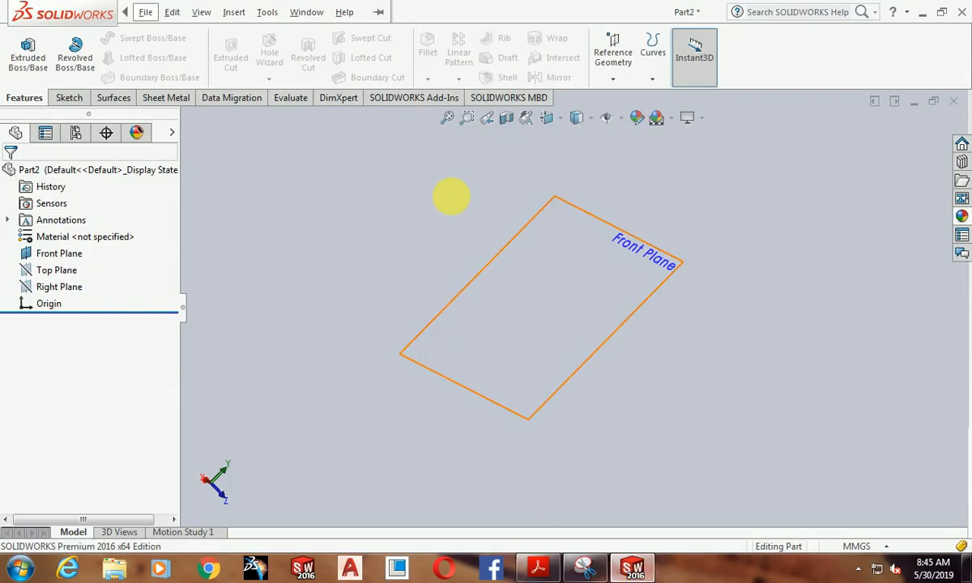
left_click(72, 252)
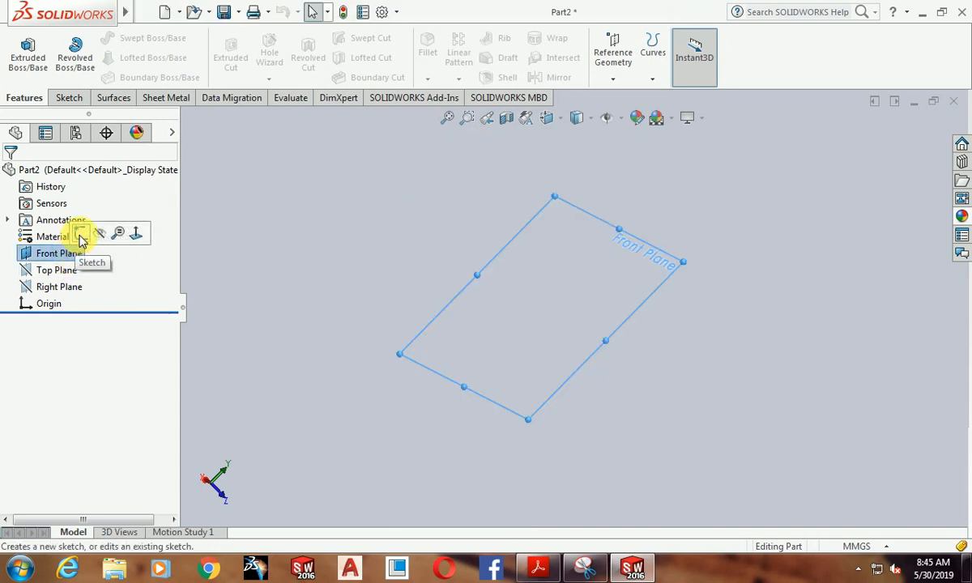
left_click(80, 234)
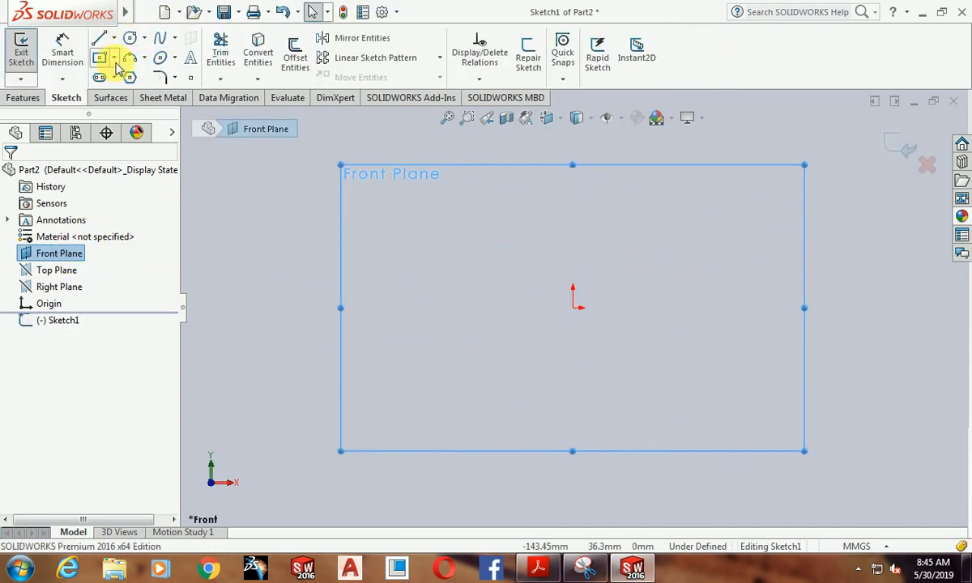
left_click(114, 59)
left_click(128, 95)
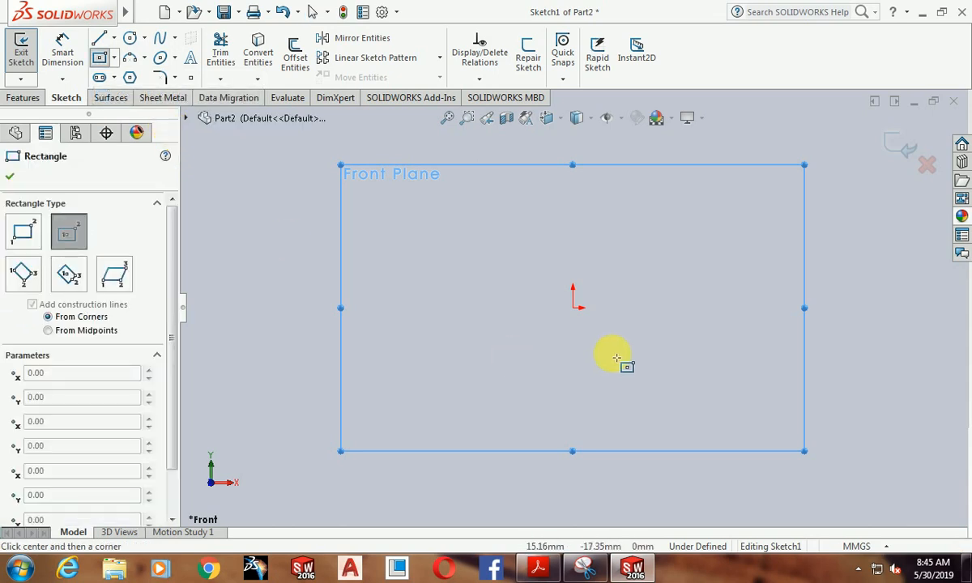
left_click(573, 308)
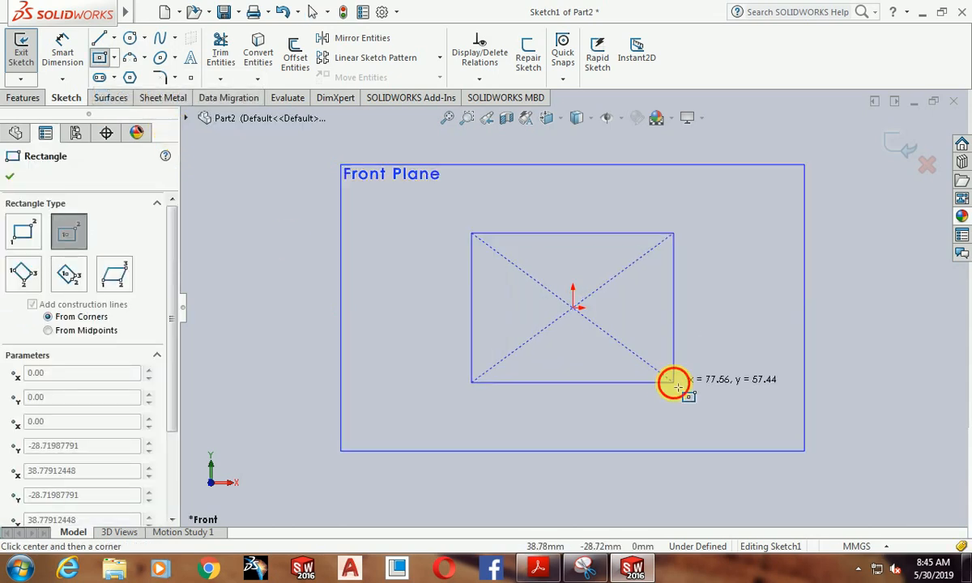
left_click(673, 382)
key("Escape")
Dimension the rectangle to 80 mm wide and 40 mm high
left_click(63, 50)
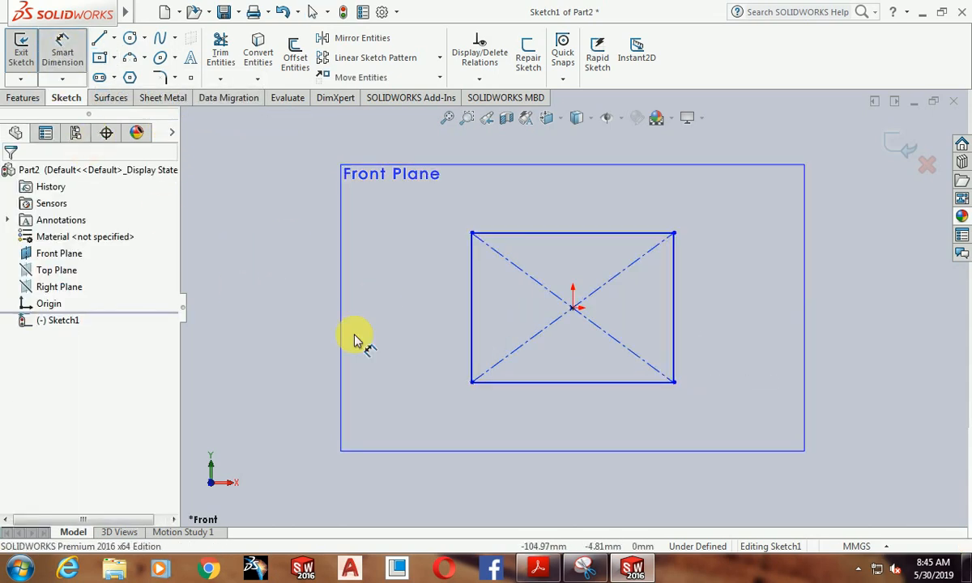
left_click(520, 382)
left_click(534, 413)
type("80")
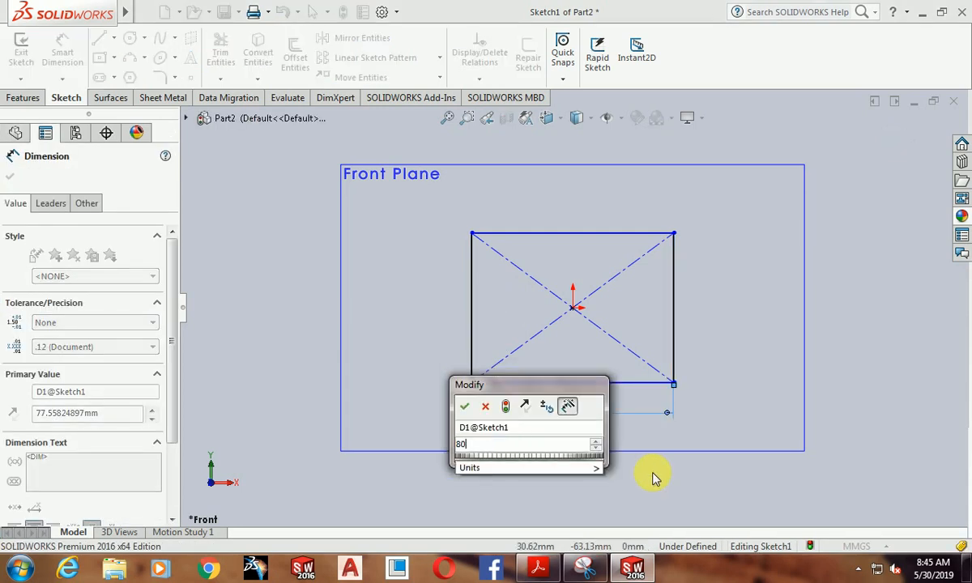
key("Return")
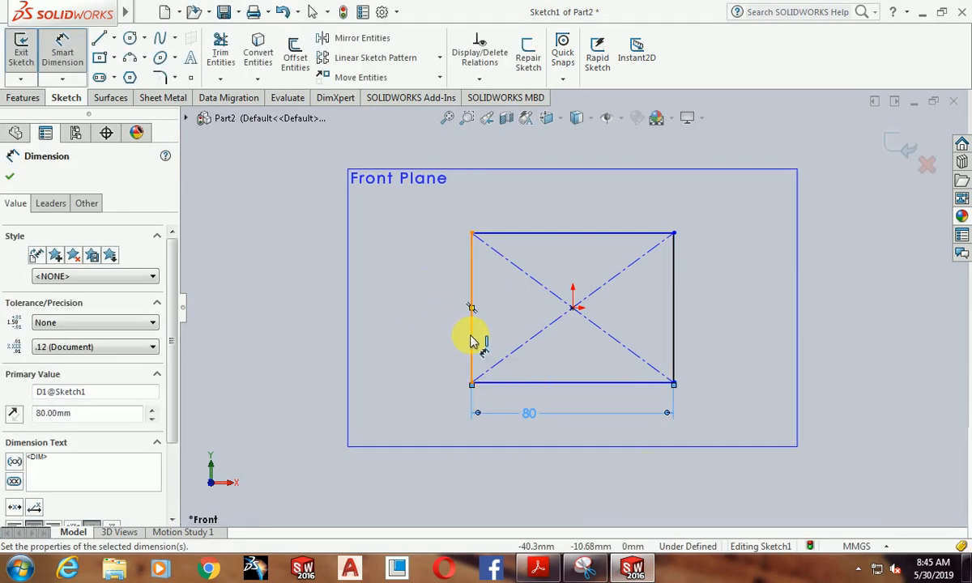
left_click(471, 332)
left_click(410, 322)
type("40")
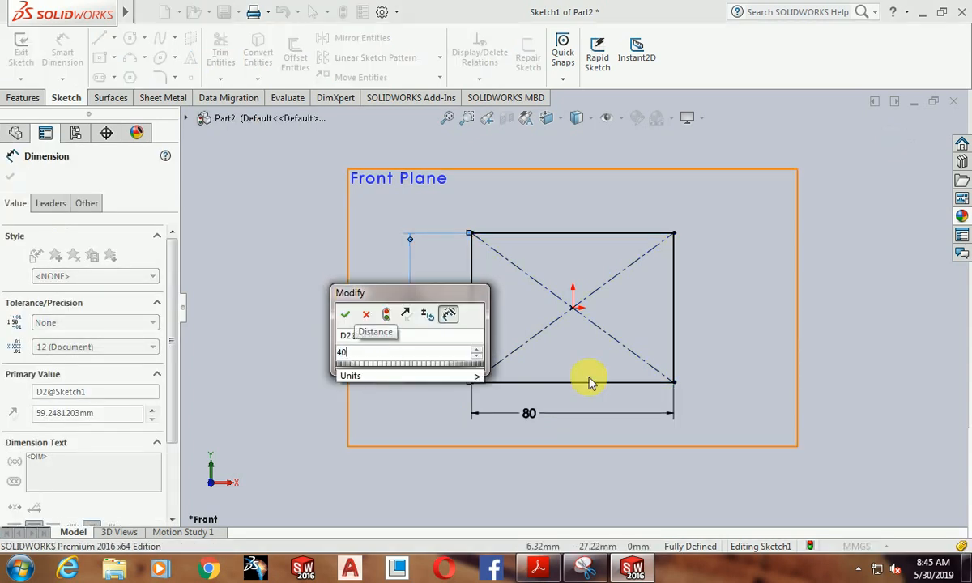
key("Return")
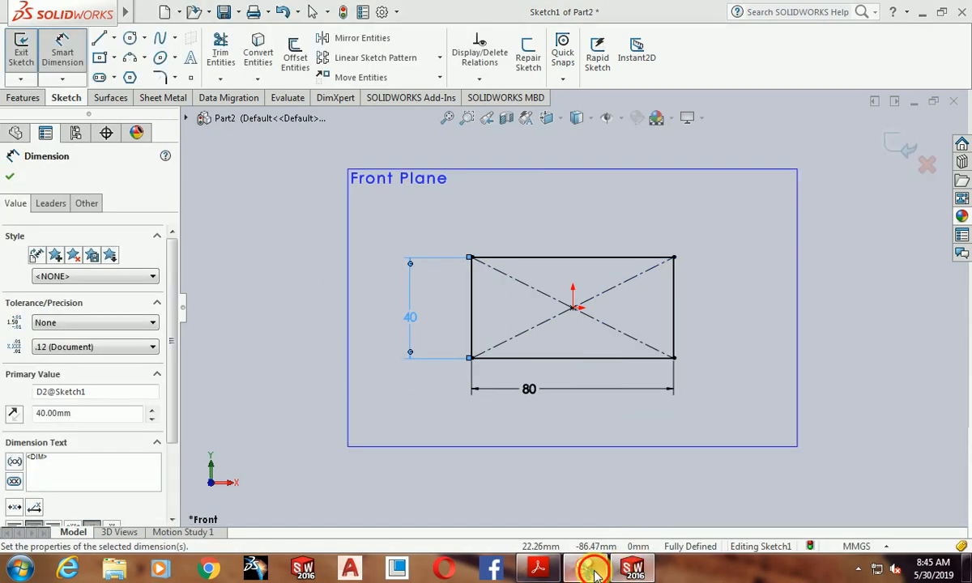
Check the reference drawing and extrude the rectangle as a blind boss 10 mm deep
left_click(590, 570)
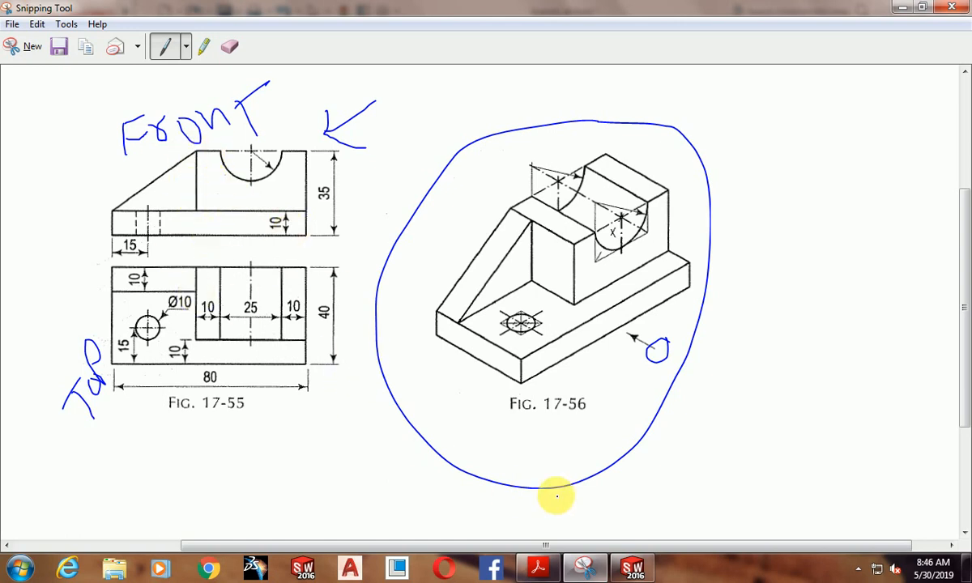
left_click(631, 566)
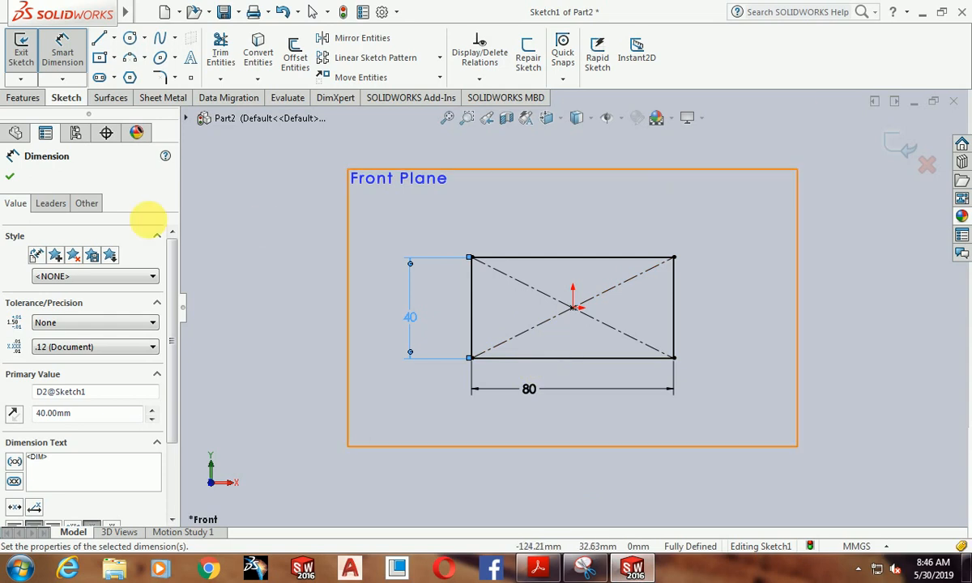
left_click(10, 175)
left_click(22, 97)
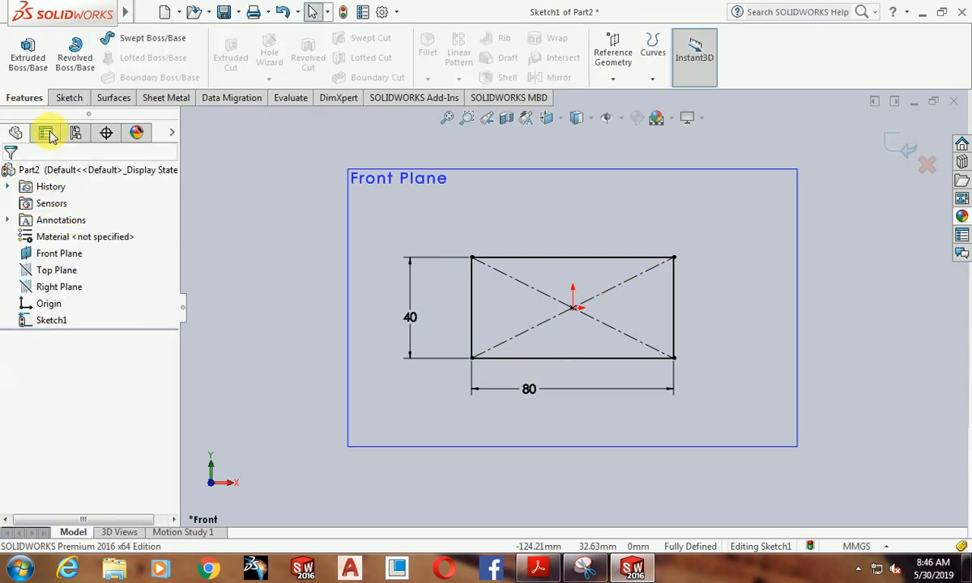
left_click(27, 55)
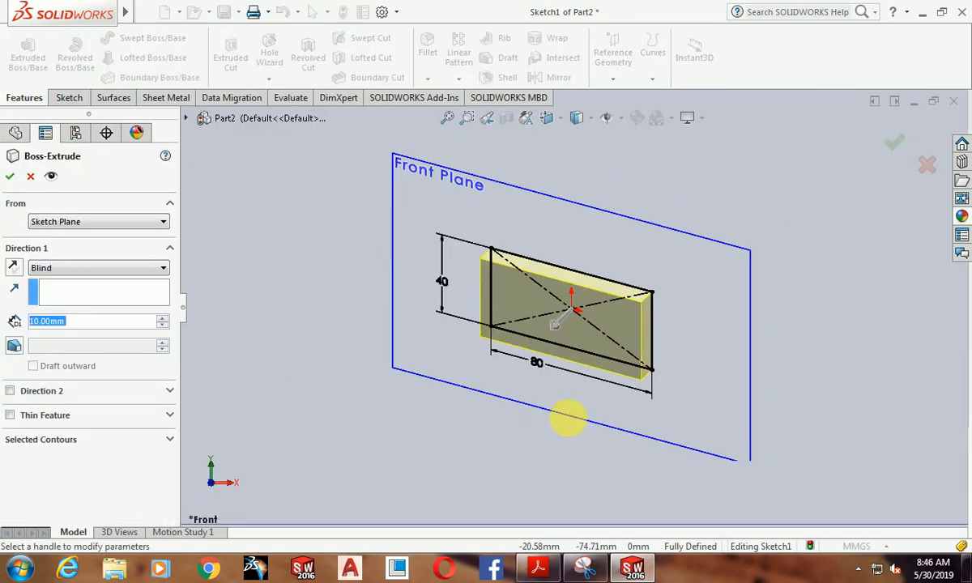
left_click(590, 570)
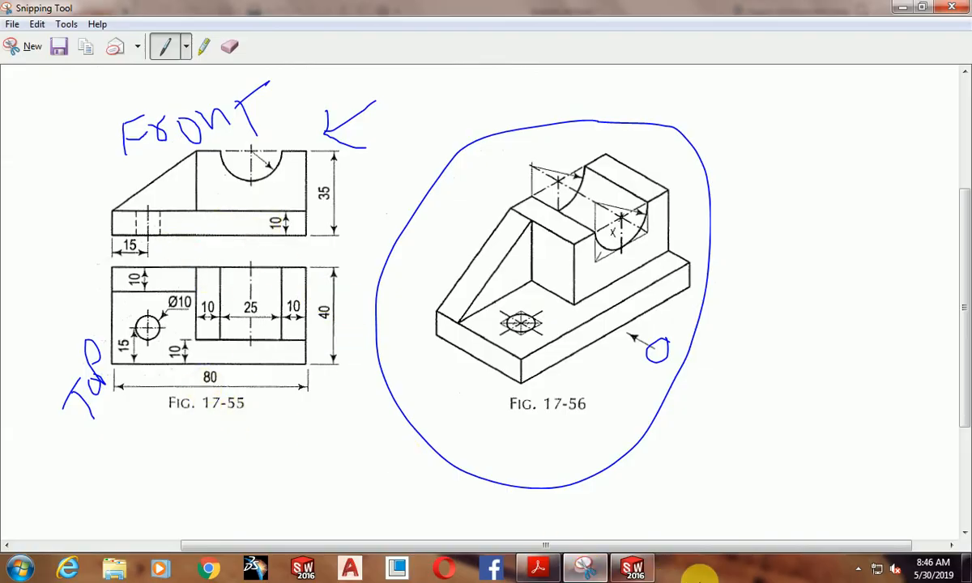
left_click(632, 570)
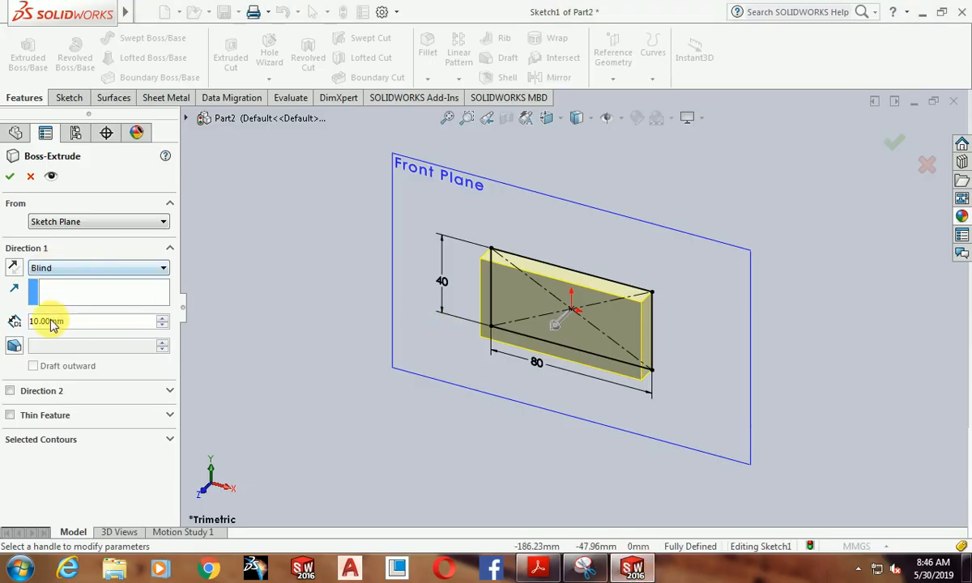
left_click(10, 177)
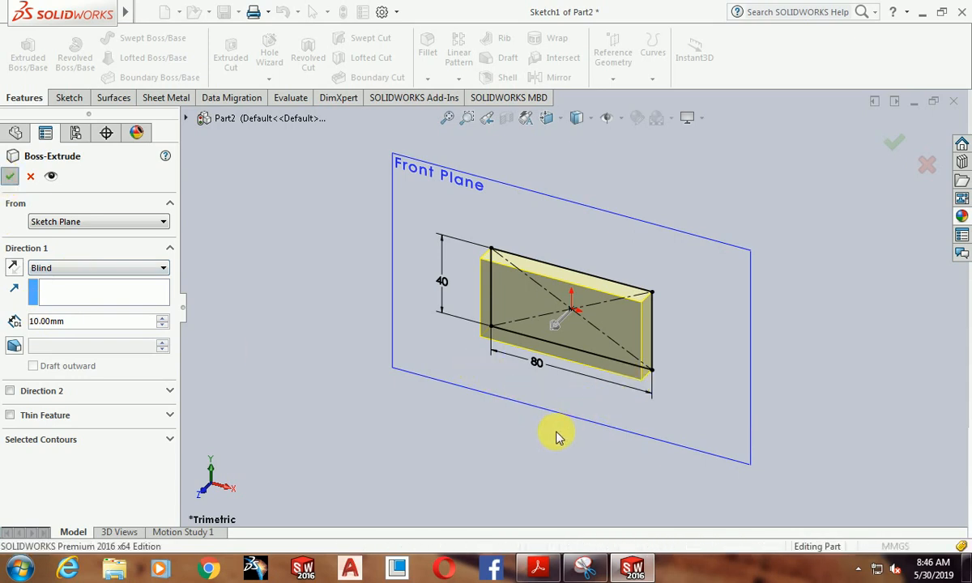
Hide the Front Plane around the extruded plate
middle_click_drag(520, 445, 761, 364)
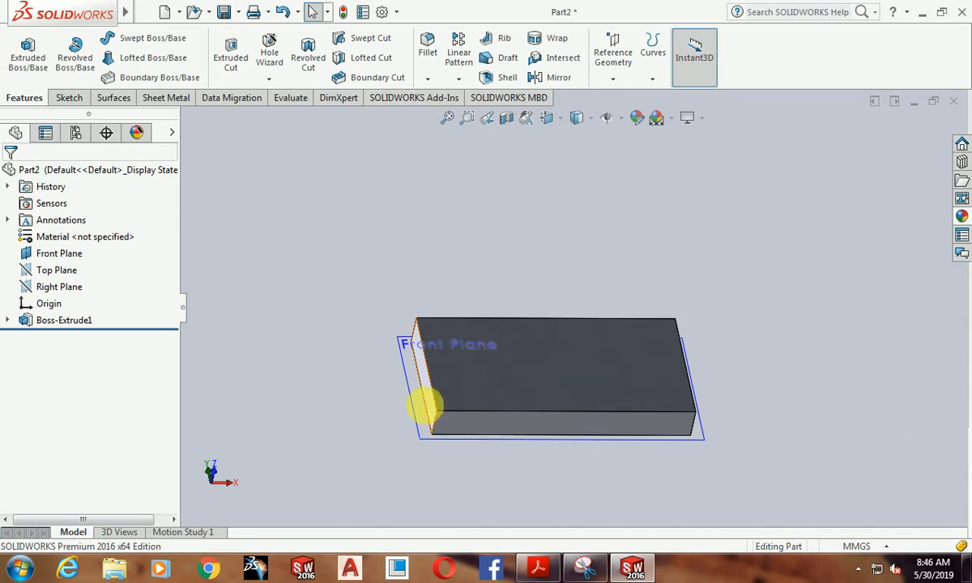
left_click(412, 401)
left_click(512, 365)
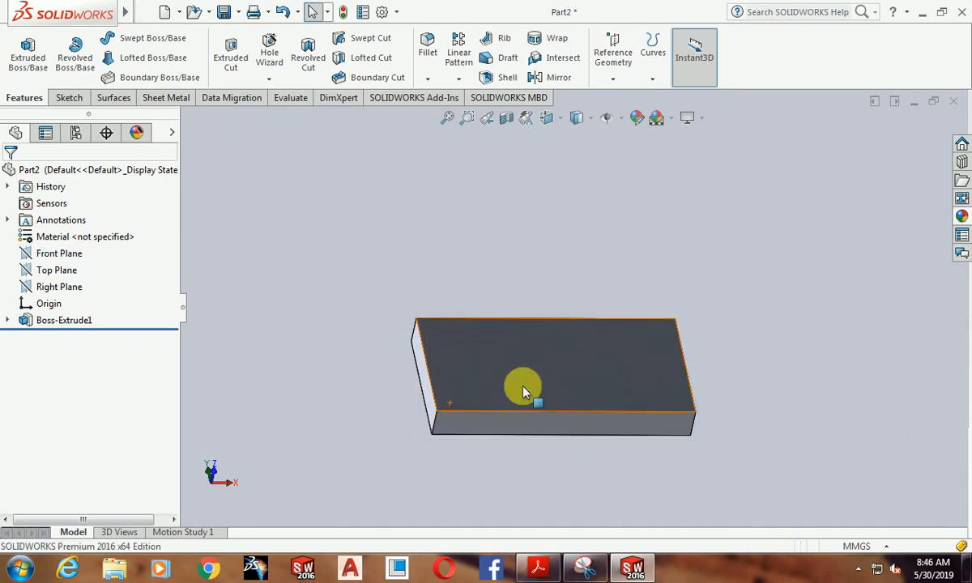
Browse the painted and metal appearances and apply polished copper to the whole part
left_click(961, 215)
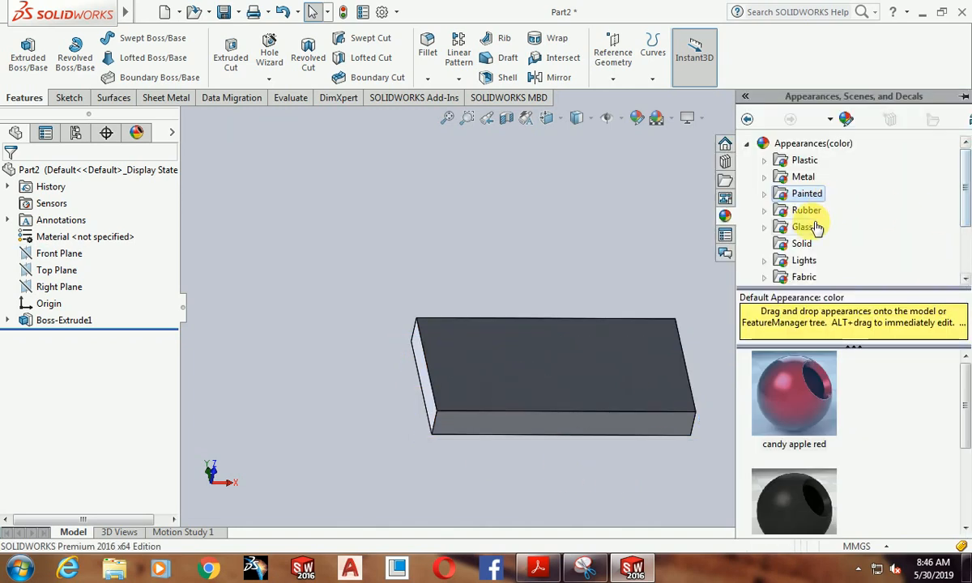
scroll(858, 445, "down", 2)
scroll(866, 437, "up", 1)
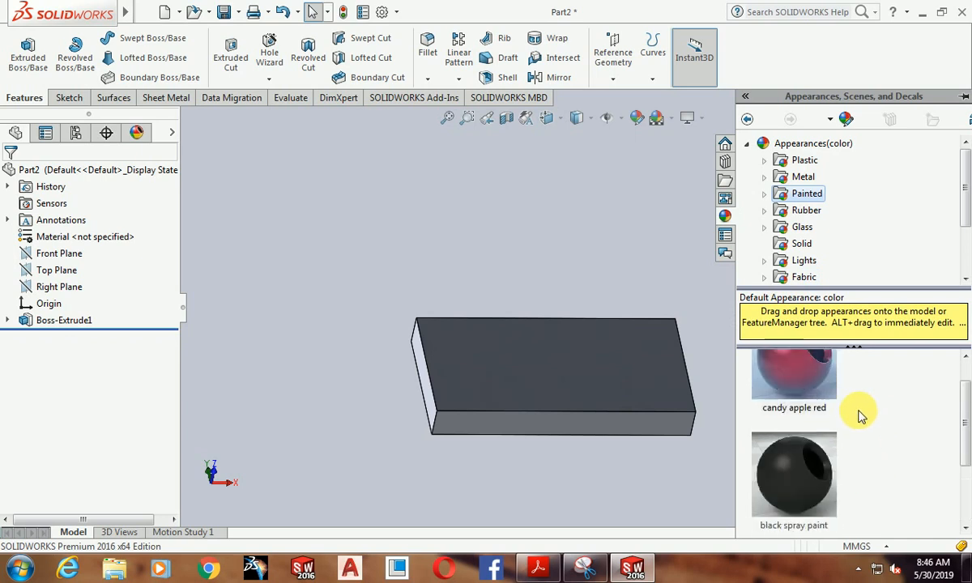
scroll(858, 415, "down", 1)
left_click_drag(965, 453, 965, 396)
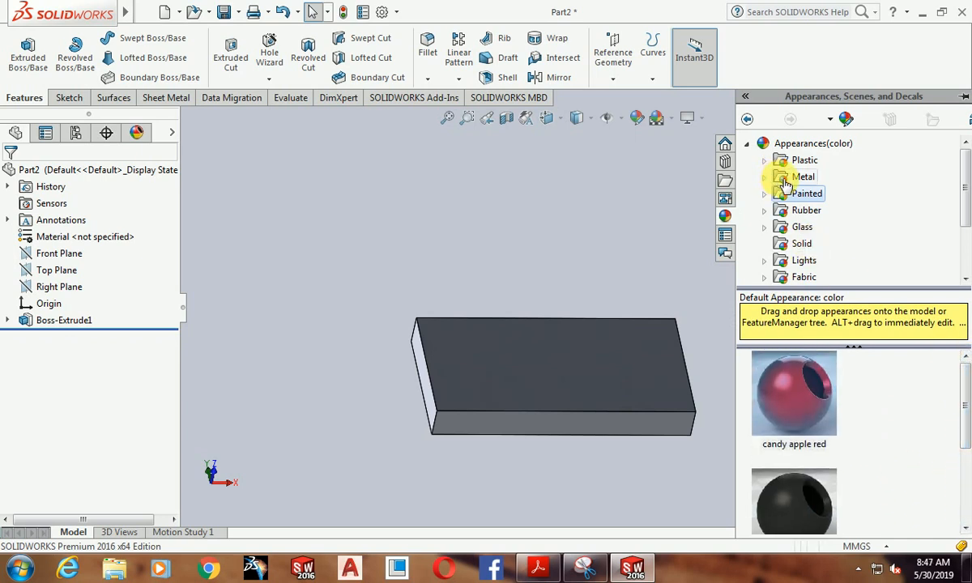
left_click(785, 180)
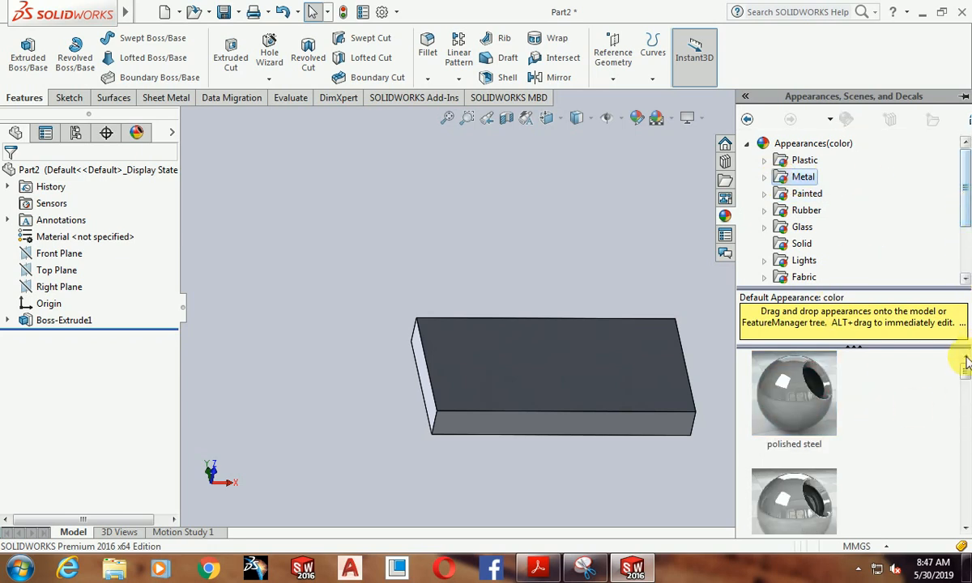
left_click_drag(966, 364, 966, 431)
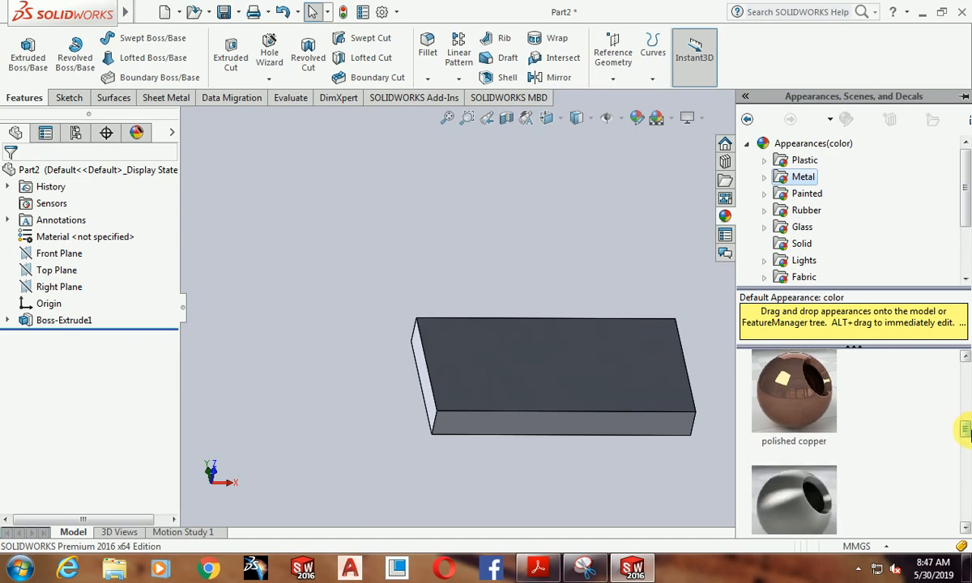
left_click_drag(794, 421, 658, 384)
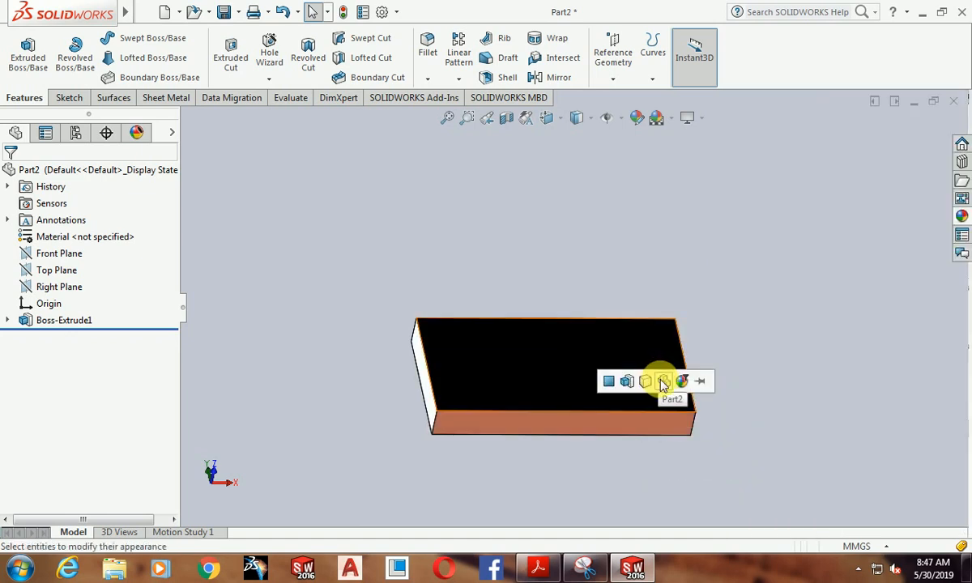
left_click(663, 382)
middle_click_drag(708, 426, 607, 452)
Apply the candy apple red painted appearance to the plate
left_click(961, 216)
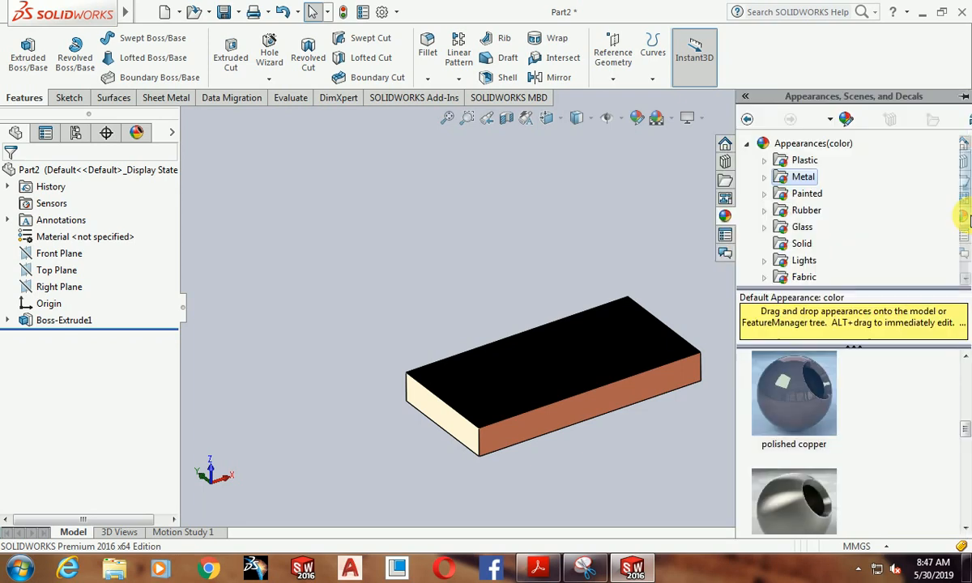
left_click(806, 193)
mouse_move(818, 365)
left_mouse_down()
mouse_move(679, 401)
mouse_move(639, 366)
left_mouse_up()
left_click(622, 357)
middle_click_drag(646, 462, 454, 373)
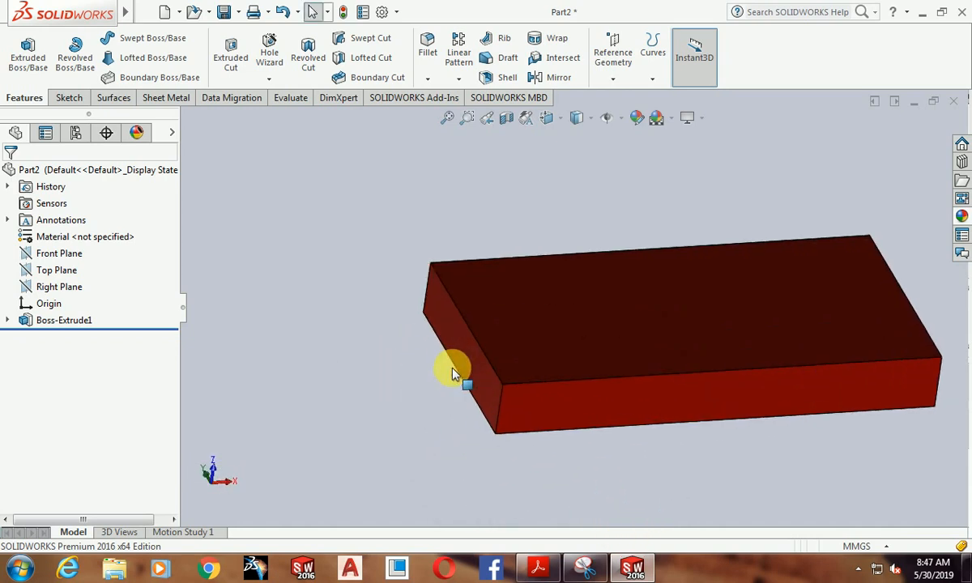
On the plate's long side face, sketch a closed right triangle from the end corner, about 28 mm wide and 20 mm high
left_click(576, 401)
left_click(635, 353)
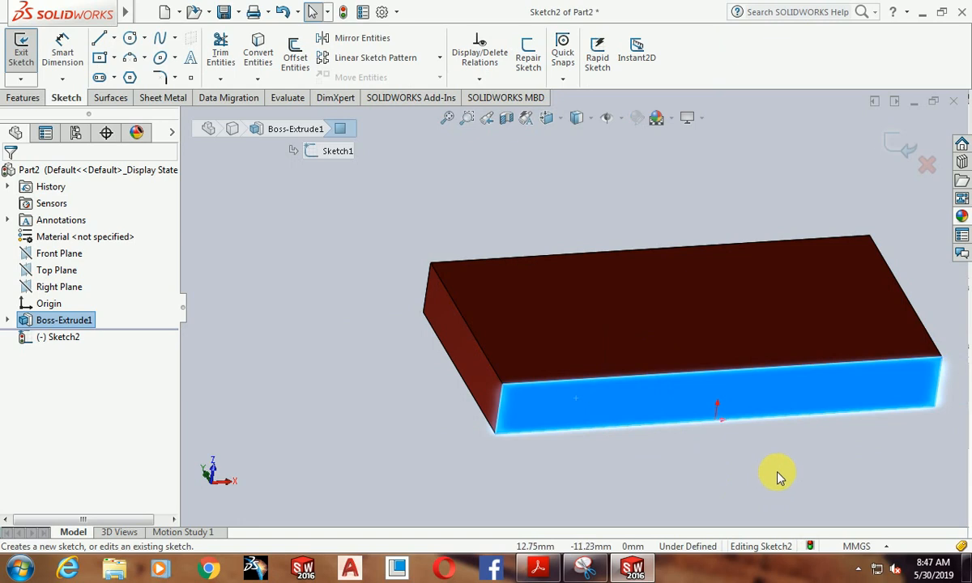
key("ctrl+8")
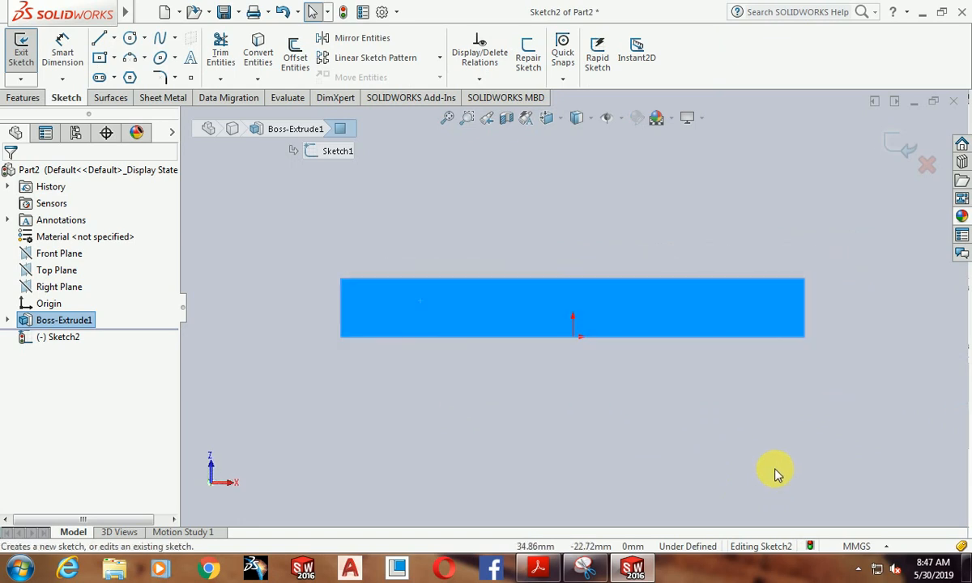
key("ctrl+8")
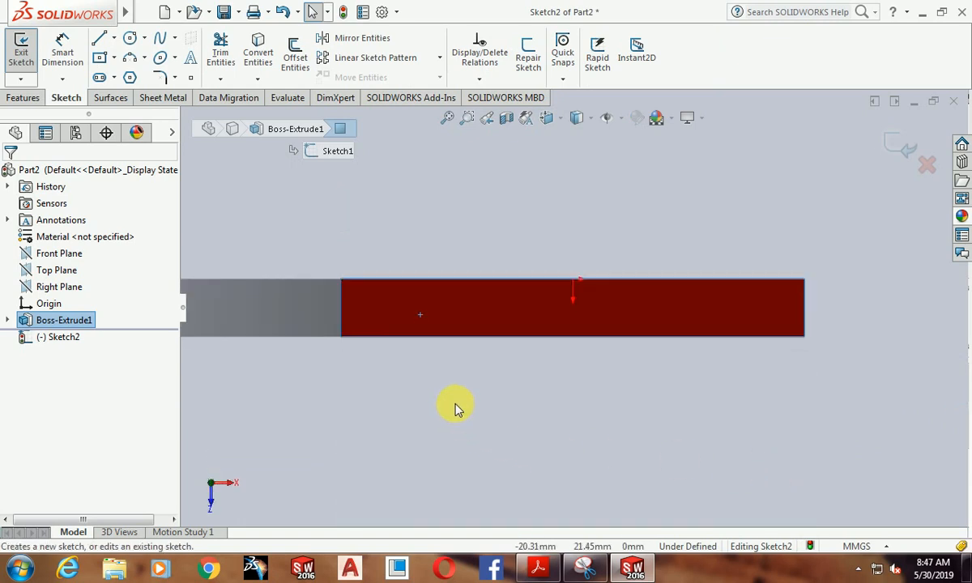
left_click(98, 42)
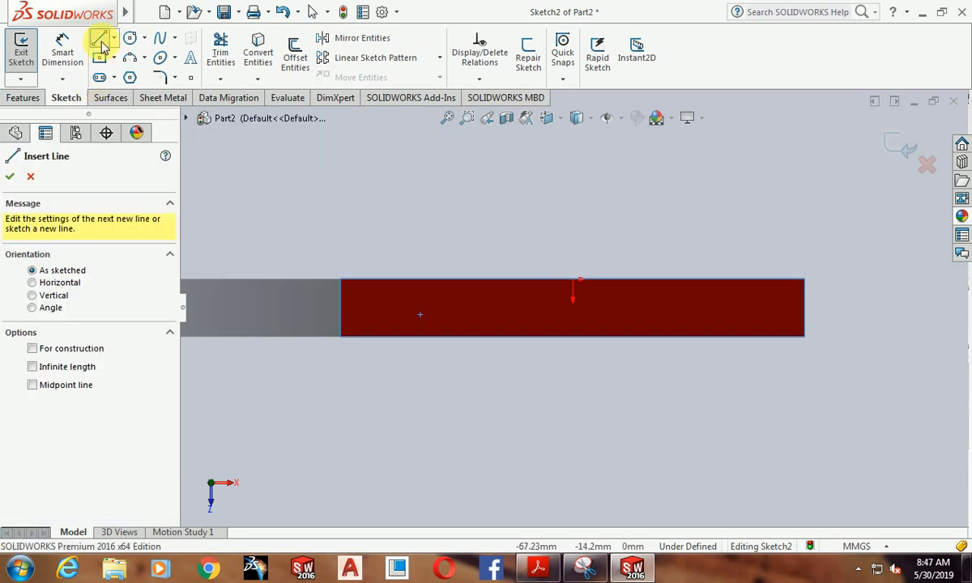
left_click(341, 281)
left_click(502, 160)
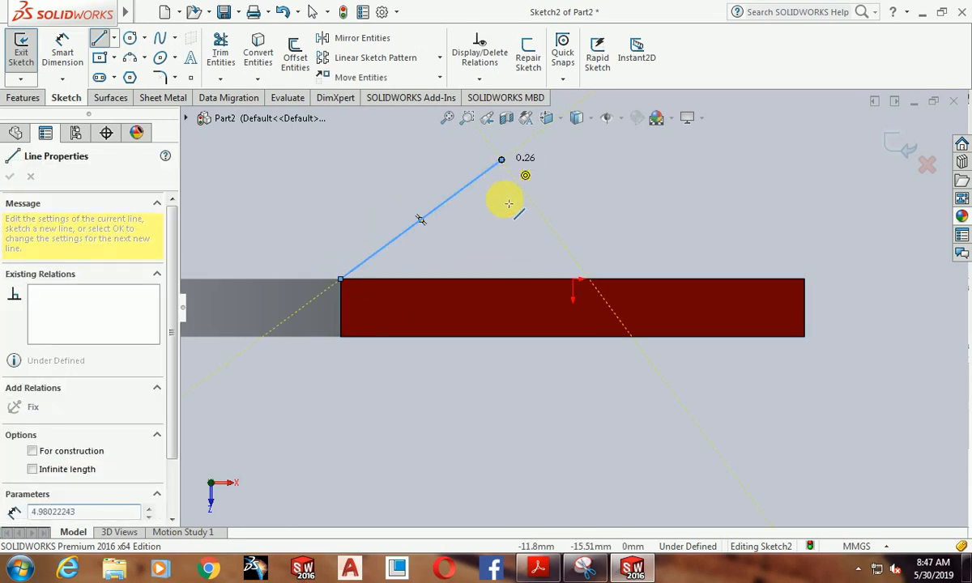
left_click(502, 280)
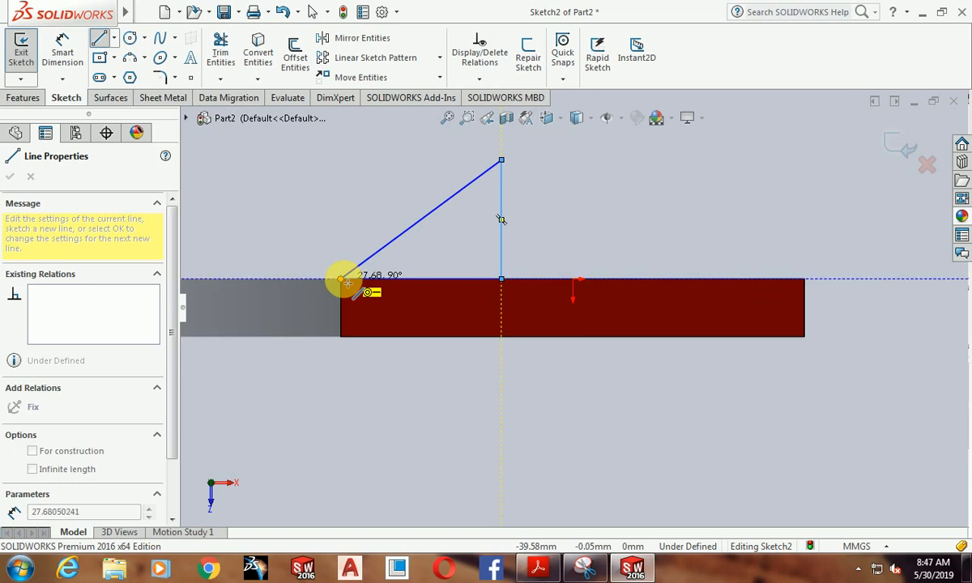
left_click(341, 279)
key("Escape")
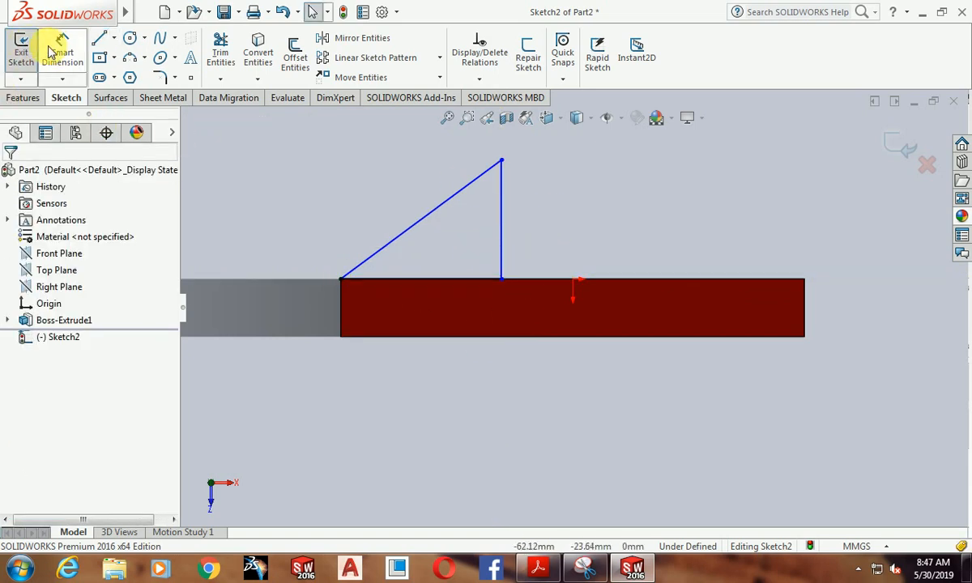
Dimension the triangle's vertical side to 25 mm
left_click(52, 51)
left_click(504, 235)
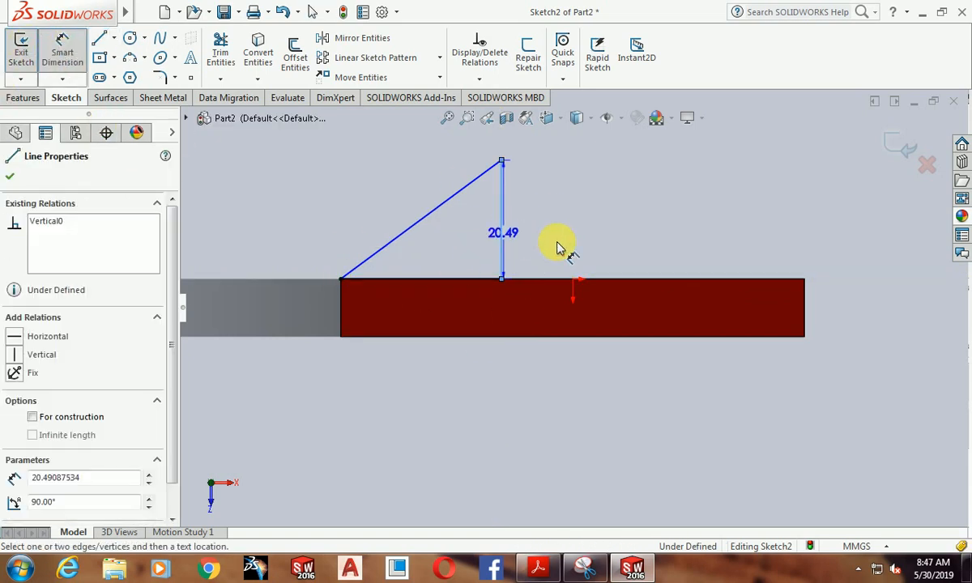
left_click(558, 249)
type("25")
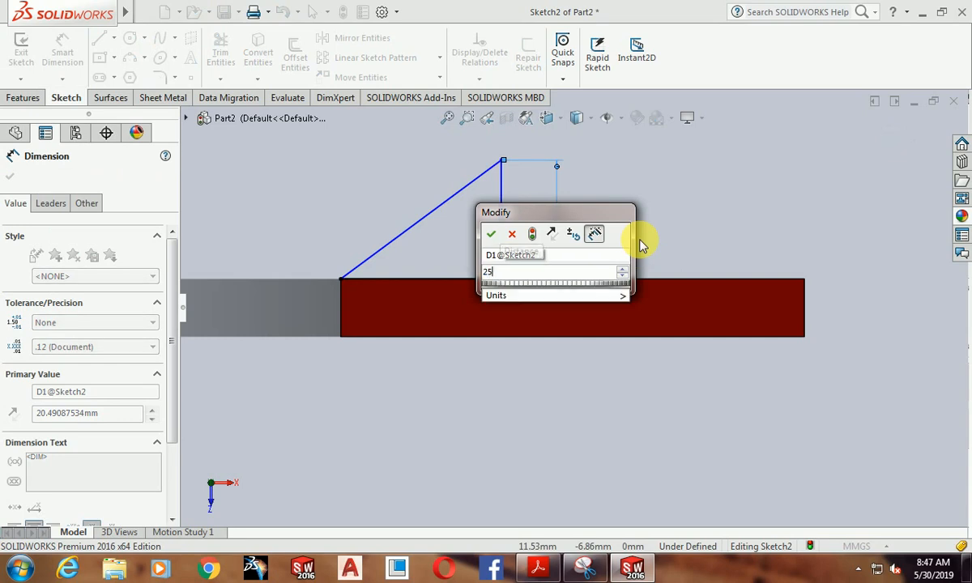
key("Return")
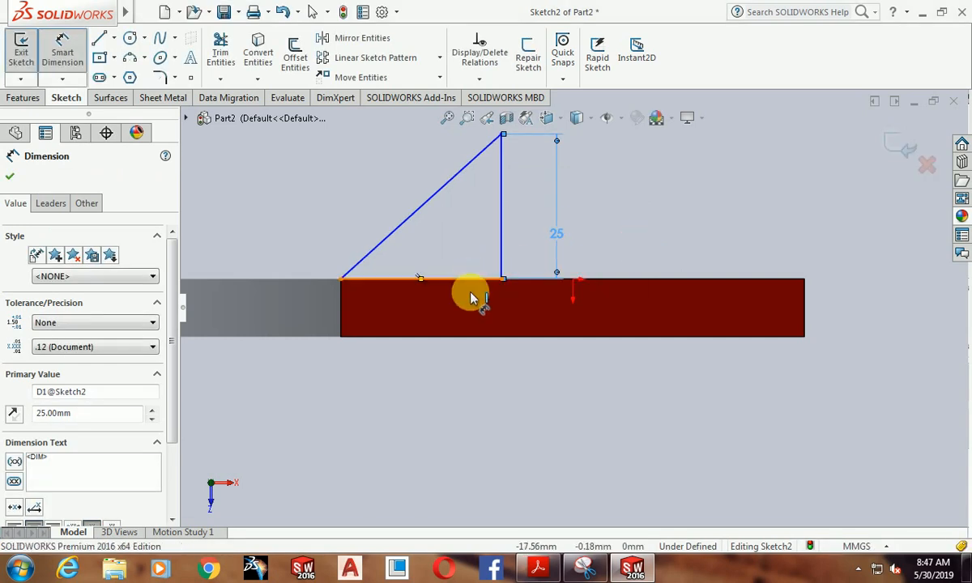
Dimension the triangle's base as 80-10-10-25, checking the reference drawing in Snipping Tool for the lengths
left_click(474, 281)
left_click(469, 297)
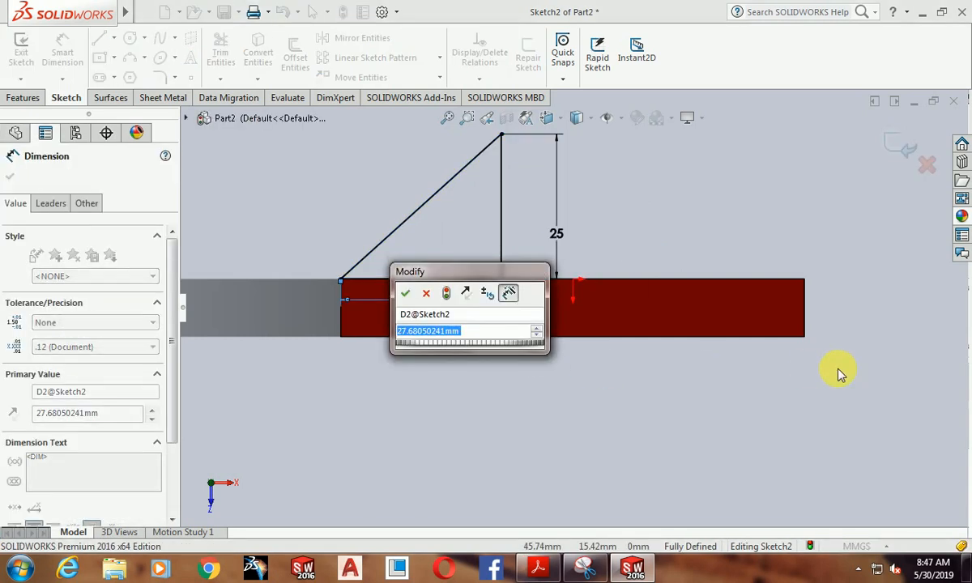
type("80-")
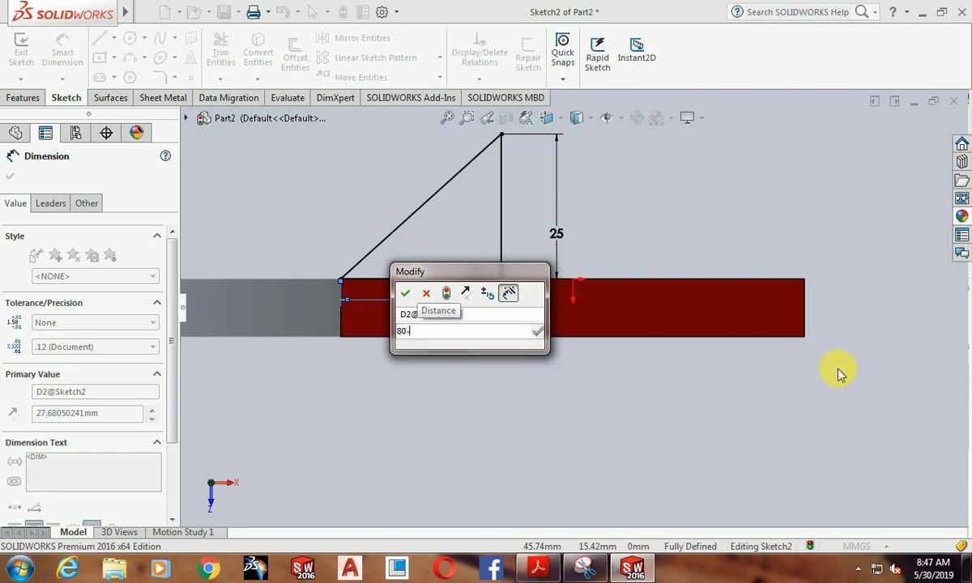
left_click(584, 569)
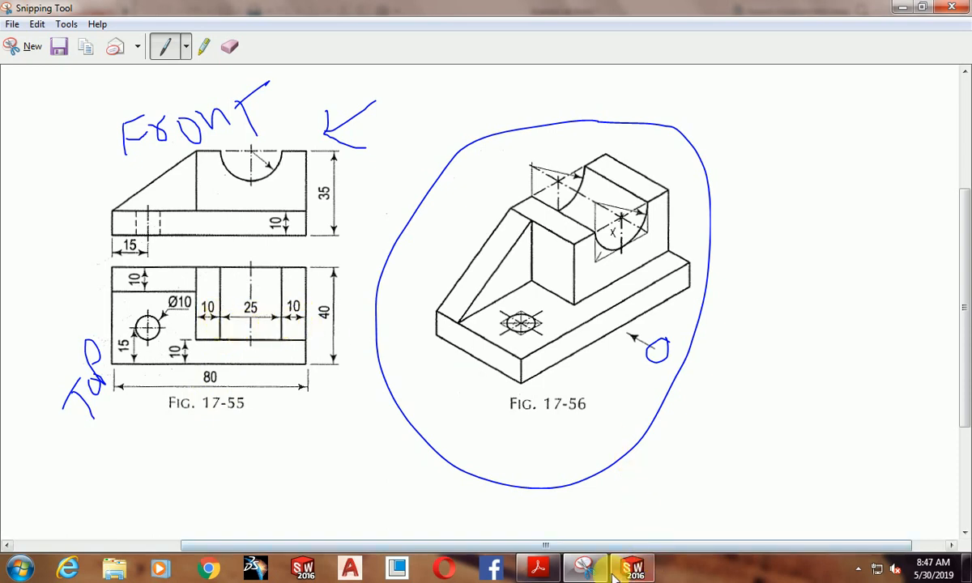
left_click(639, 565)
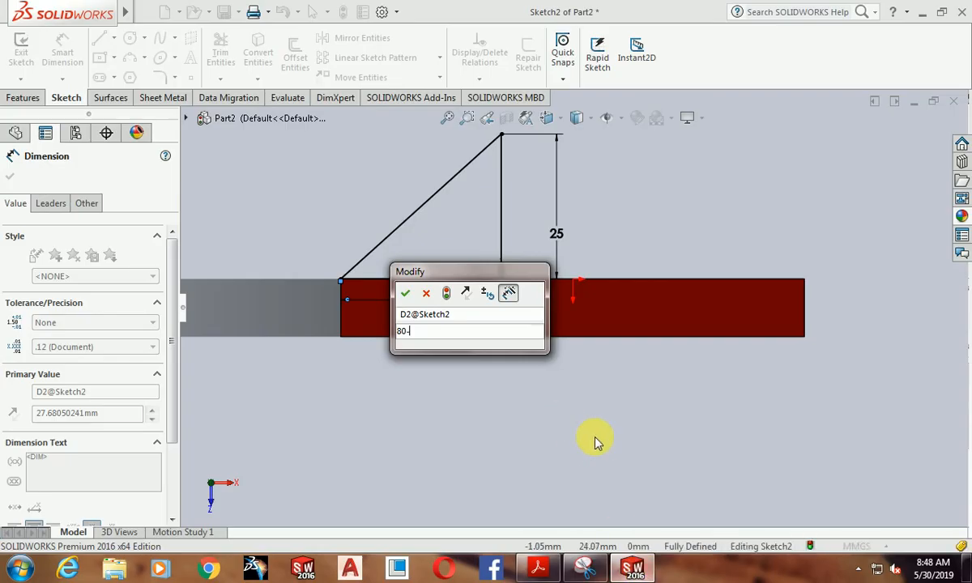
type("10-10")
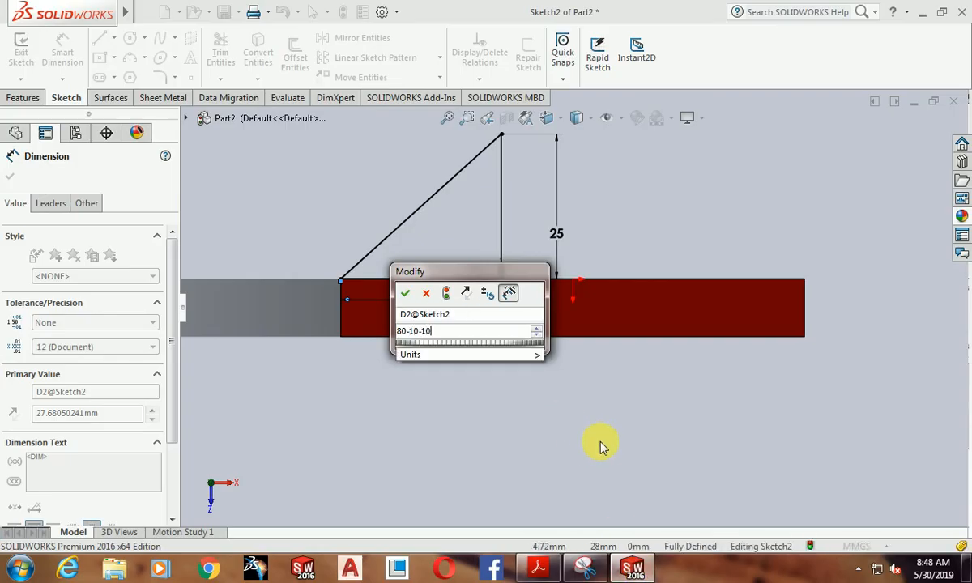
type("-25")
left_click(582, 569)
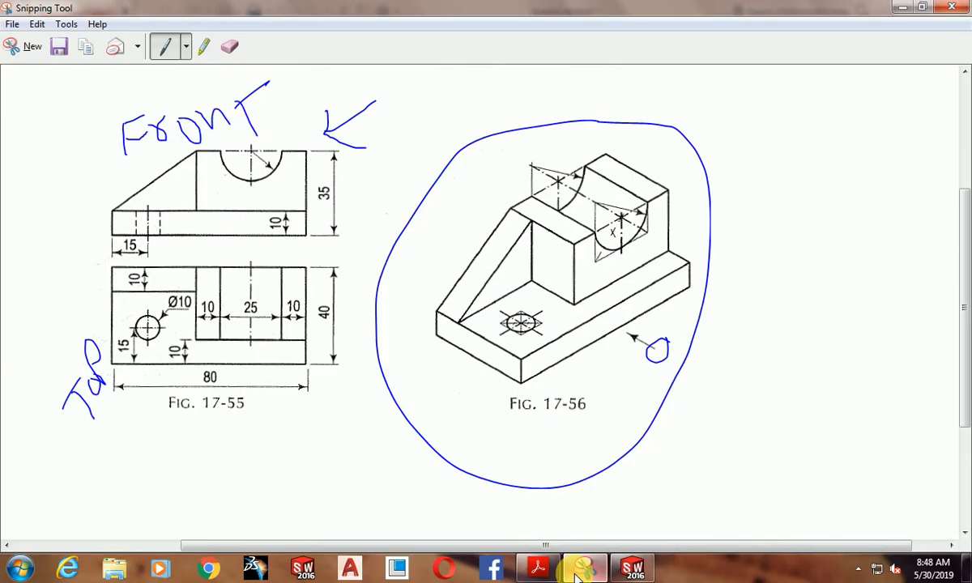
left_click(582, 570)
type("5")
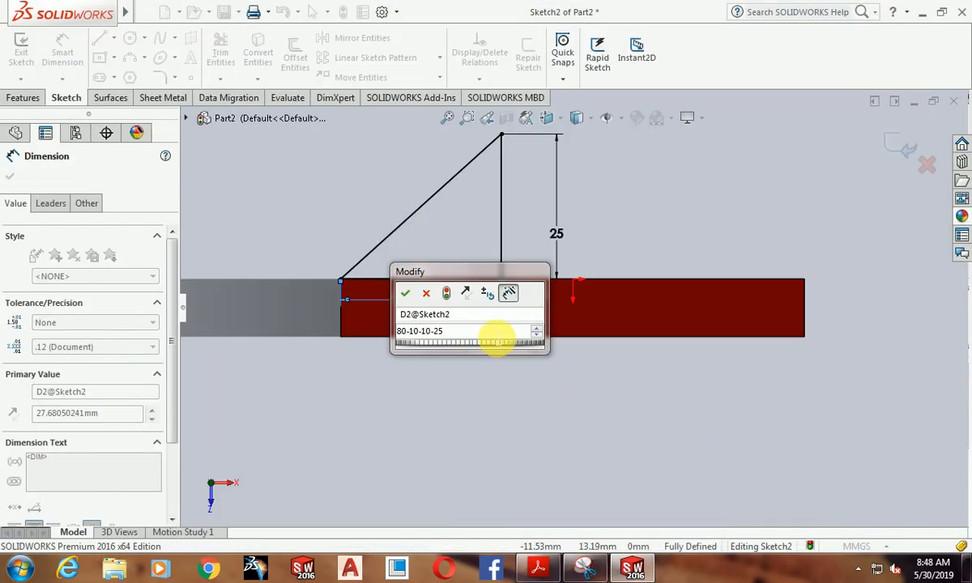
key("Return")
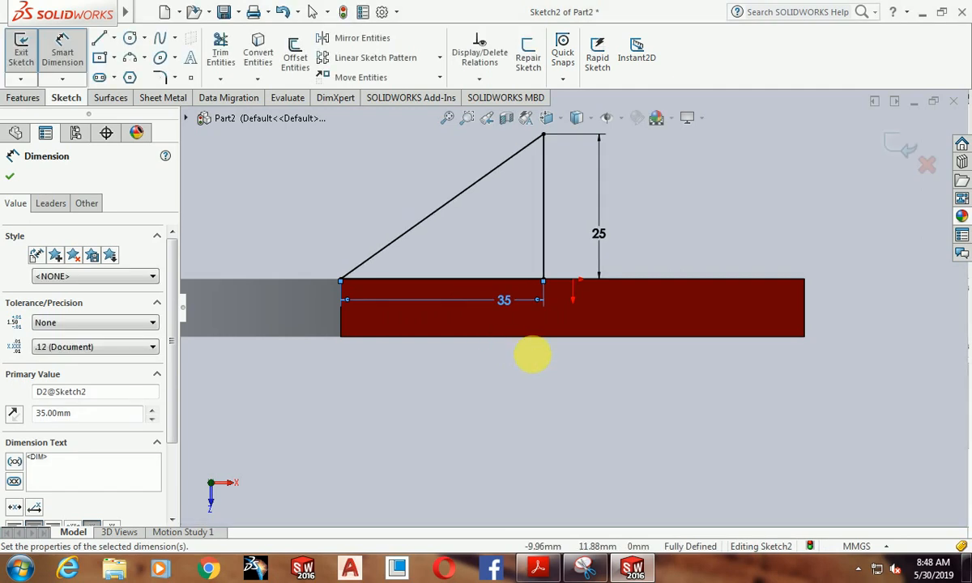
key("Escape")
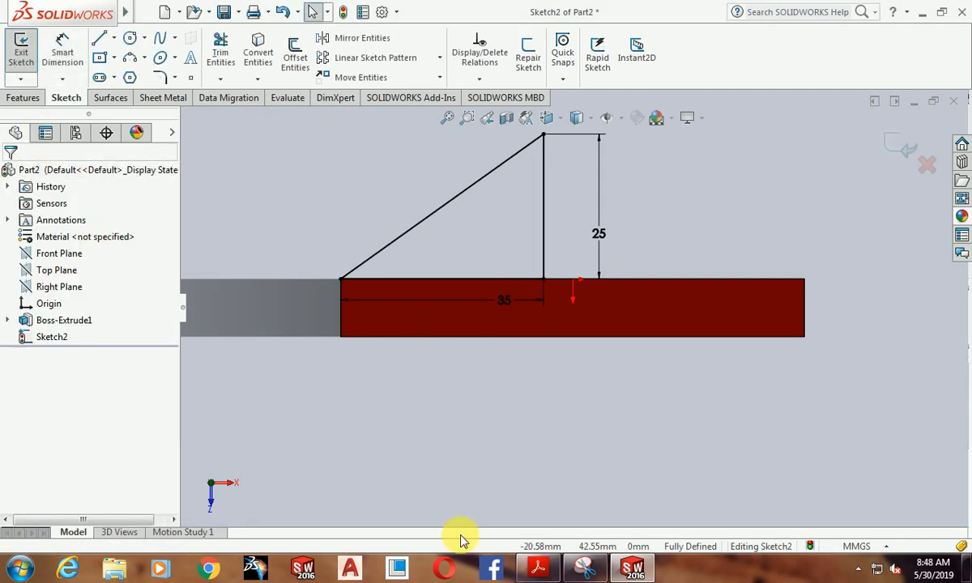
Check the rib thickness in the reference drawing and extrude the triangle as a blind 10 mm boss, reversed over the plate
left_click(583, 570)
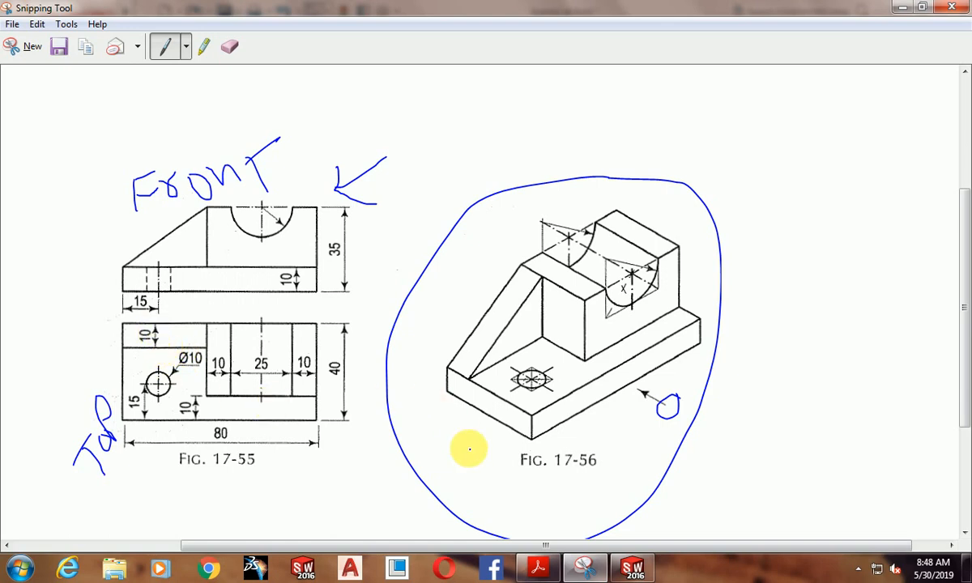
left_click(630, 569)
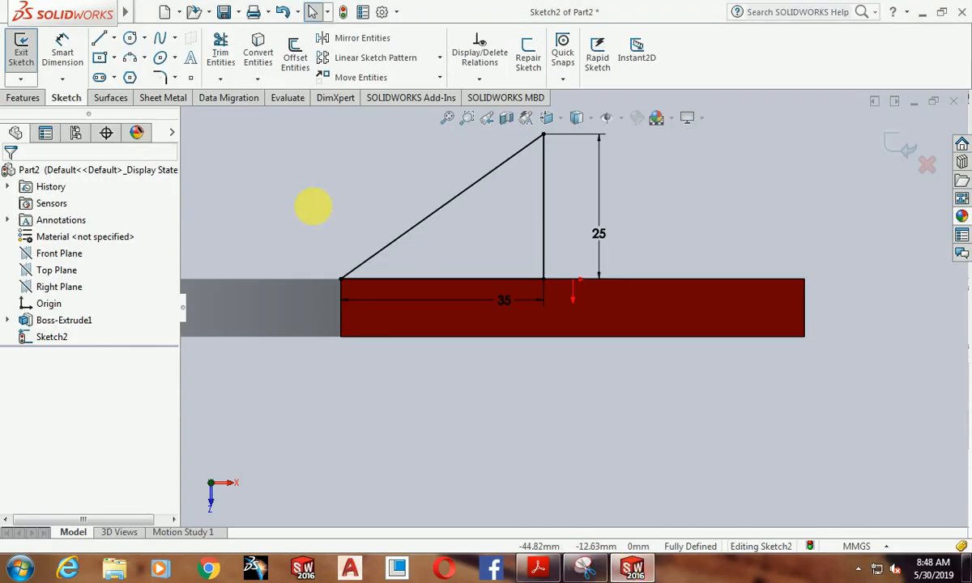
left_click(11, 102)
left_click(27, 50)
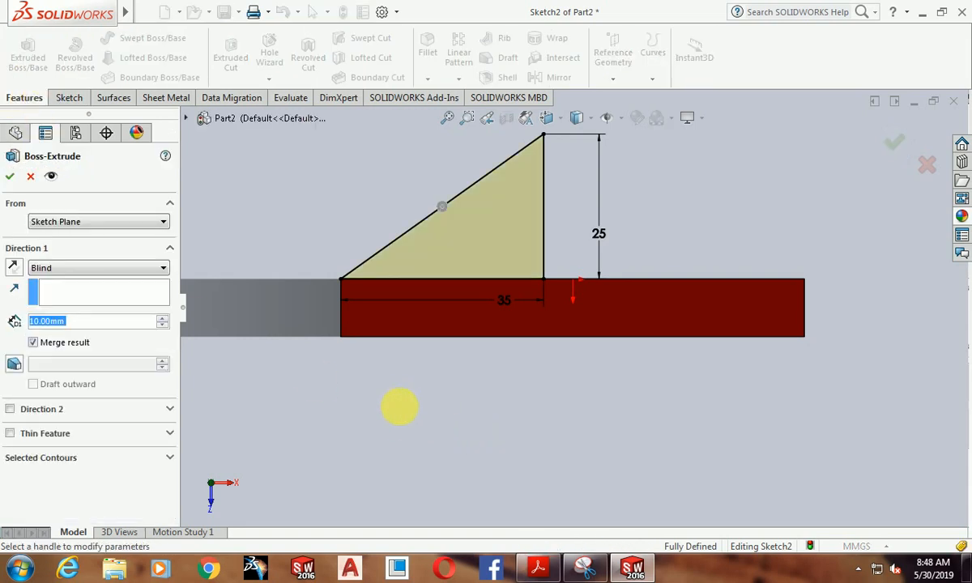
left_click(13, 270)
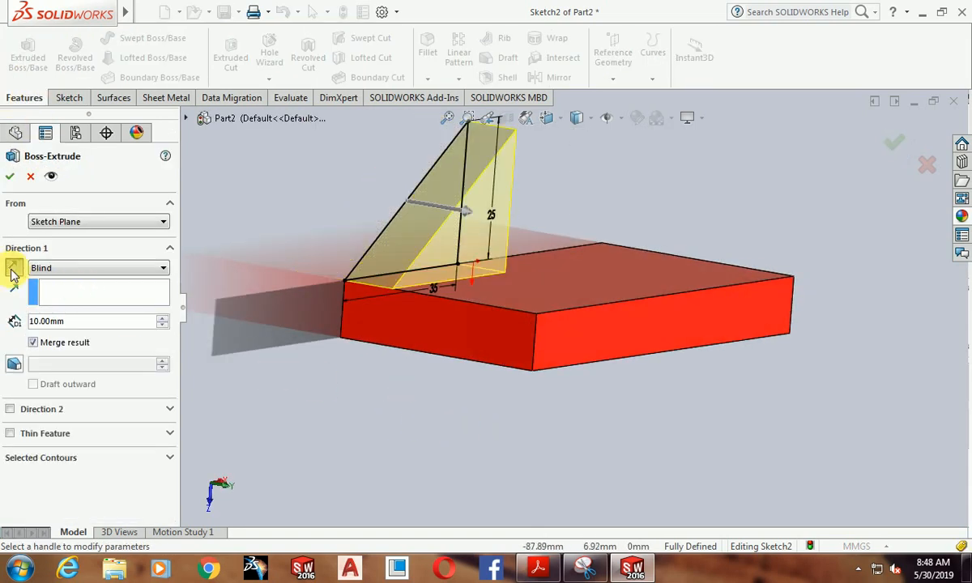
left_click(10, 176)
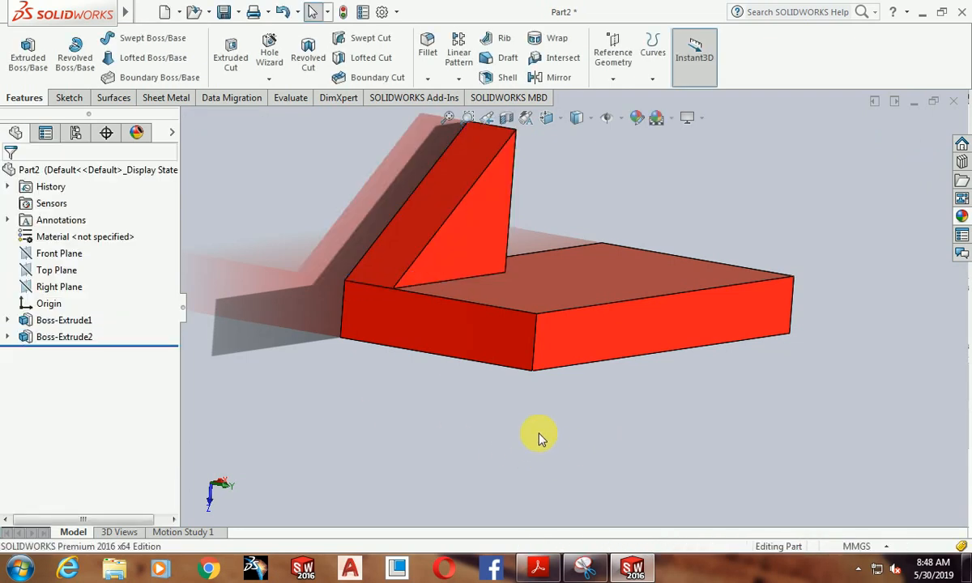
Switch to Snipping Tool and circle the upper block's base line and far top edge in the reference front view
middle_click_drag(541, 438, 633, 483)
left_click(594, 569)
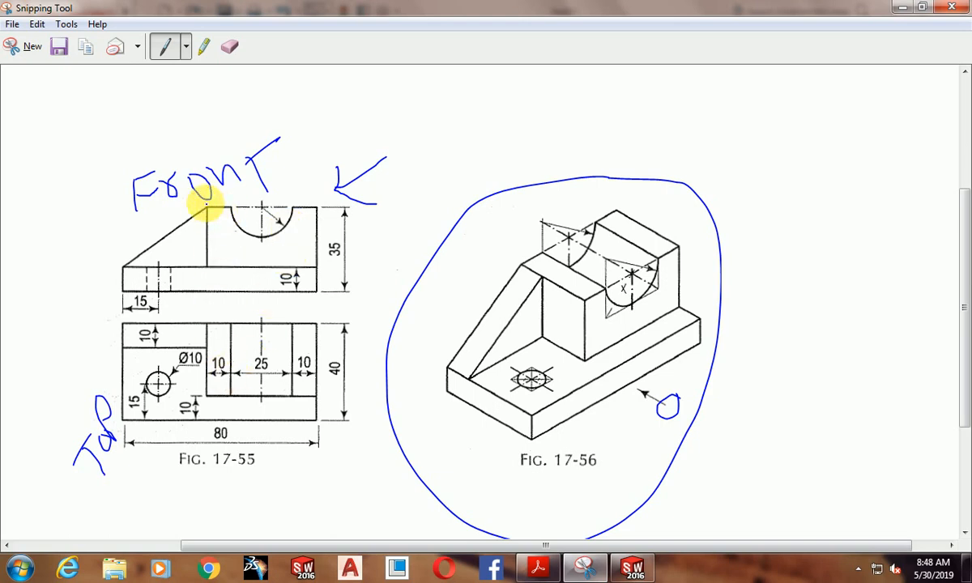
left_click_drag(208, 201, 213, 198)
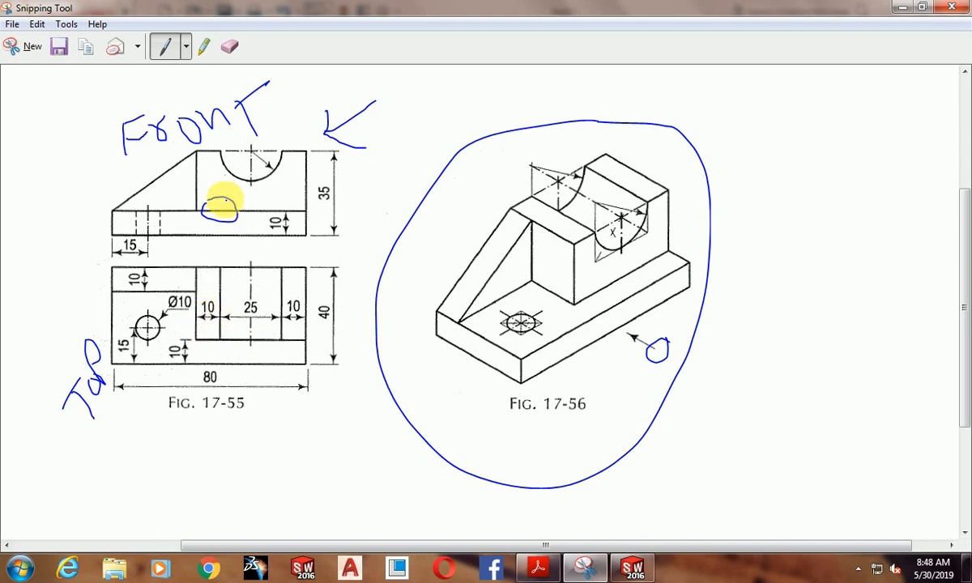
scroll(209, 146, "up", 1)
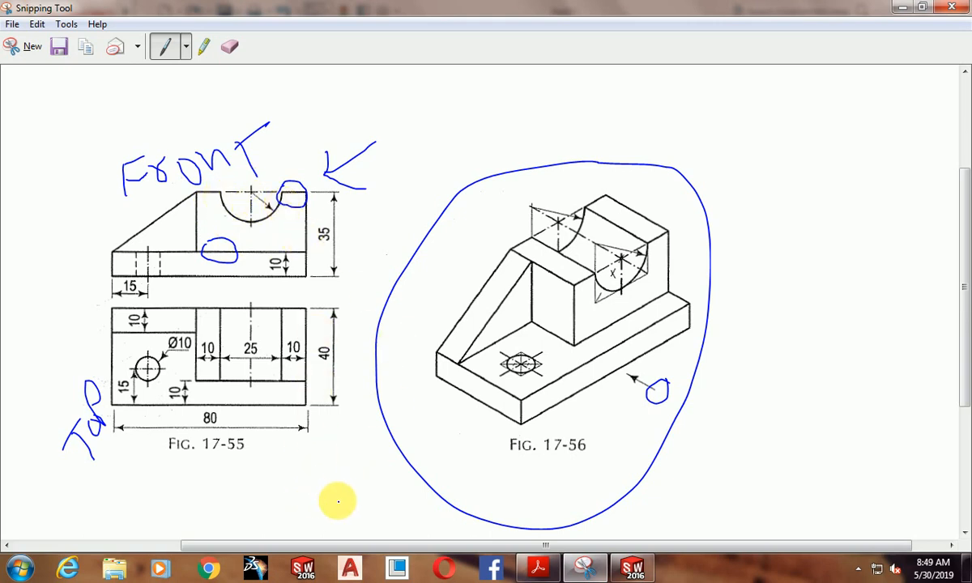
Switch to SOLIDWORKS and start a sketch on the plate's long back face flush with the rib, using the Top view
left_click(633, 569)
middle_click_drag(644, 393, 774, 419)
left_click(597, 364)
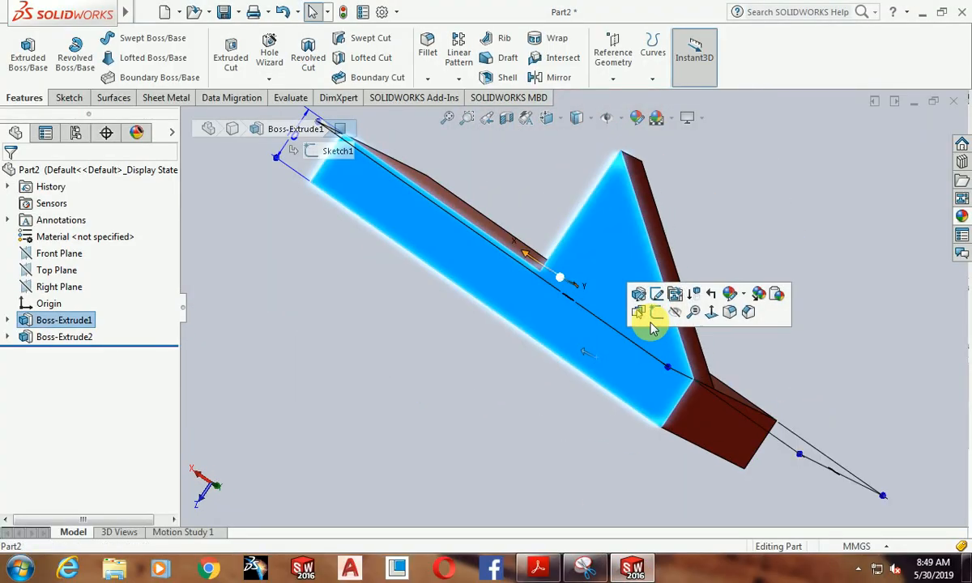
left_click(656, 313)
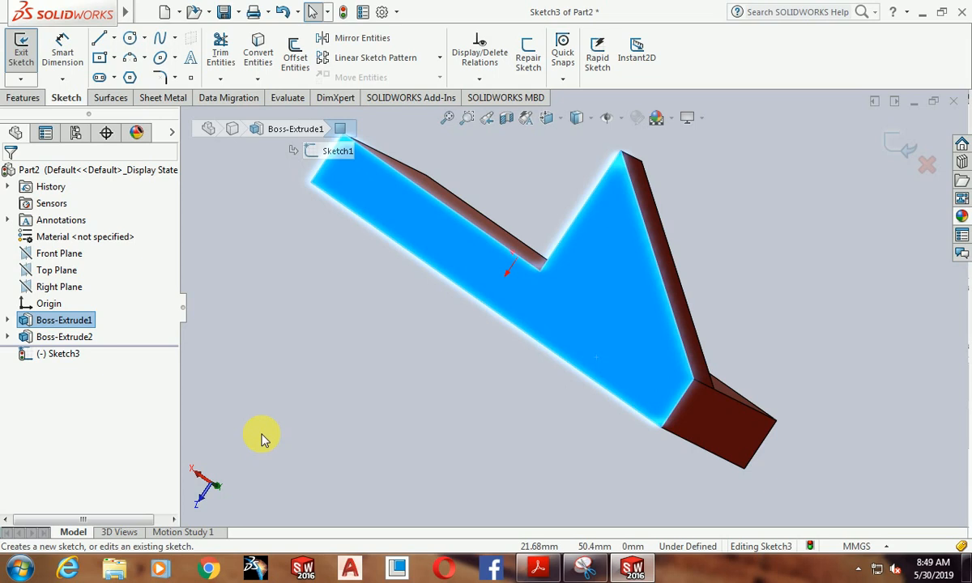
key("ctrl+8")
key("ctrl+8")
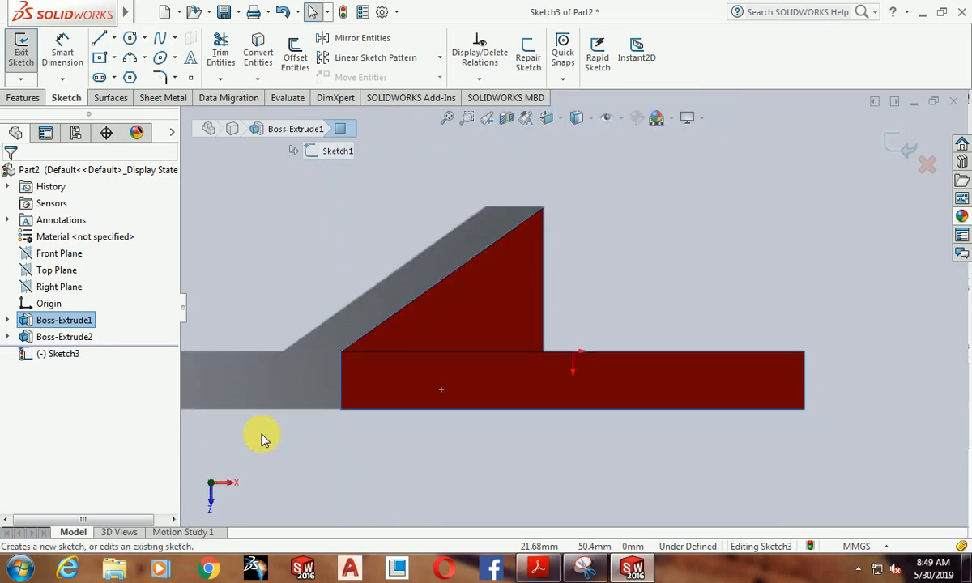
key("ctrl+8")
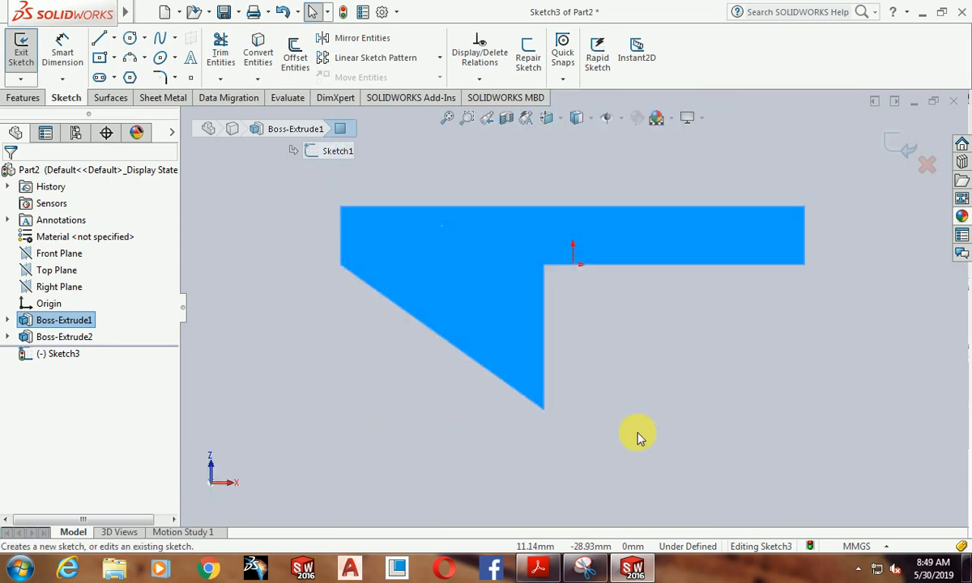
mouse_move(720, 457)
middle_mouse_down()
mouse_move(763, 412)
mouse_move(782, 417)
mouse_move(769, 353)
mouse_move(662, 279)
middle_mouse_up()
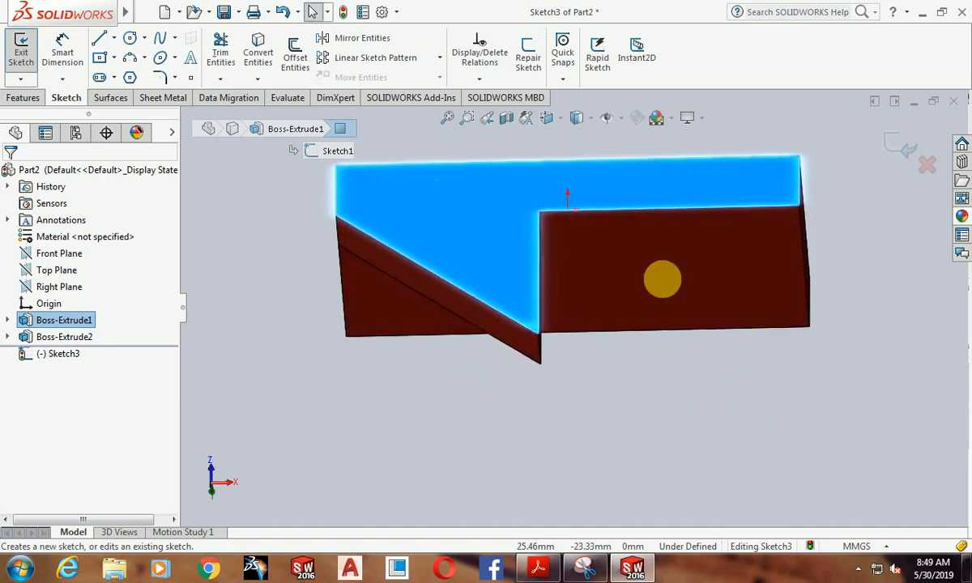
left_click(547, 119)
middle_click_drag(603, 390, 279, 453)
left_click(558, 301)
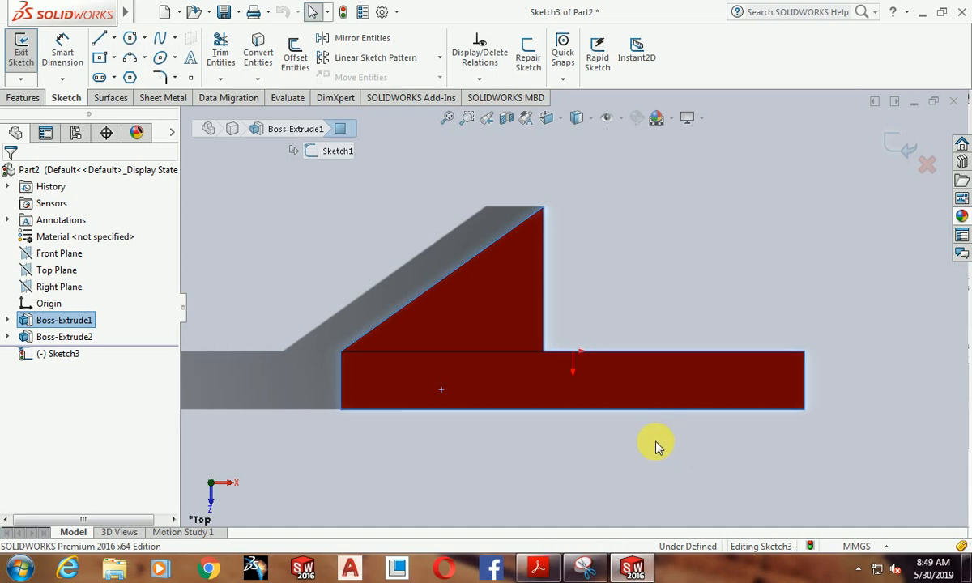
left_click(637, 289)
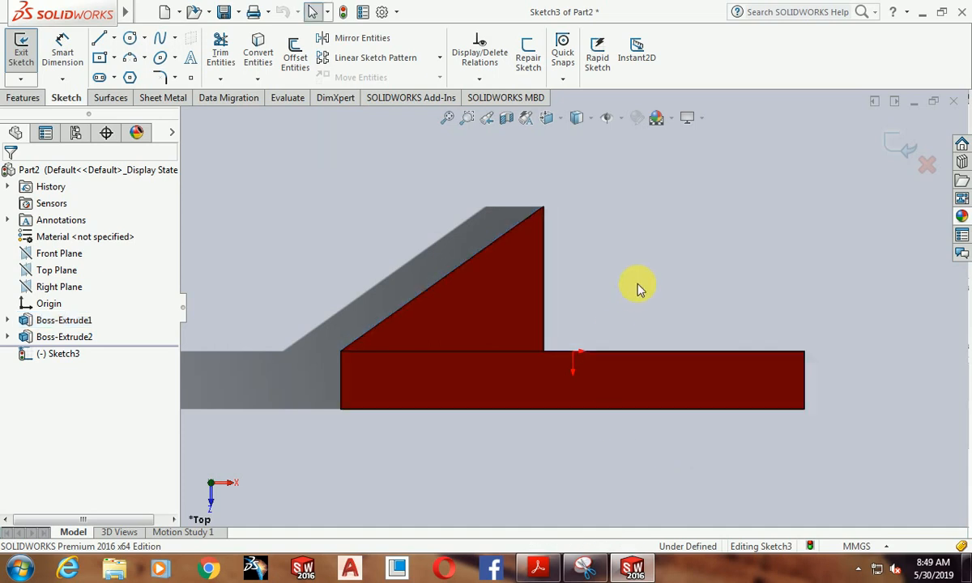
Sketch a line up the rib's vertical edge to its apex and a horizontal line about 8 mm long away from the rib
left_click(99, 41)
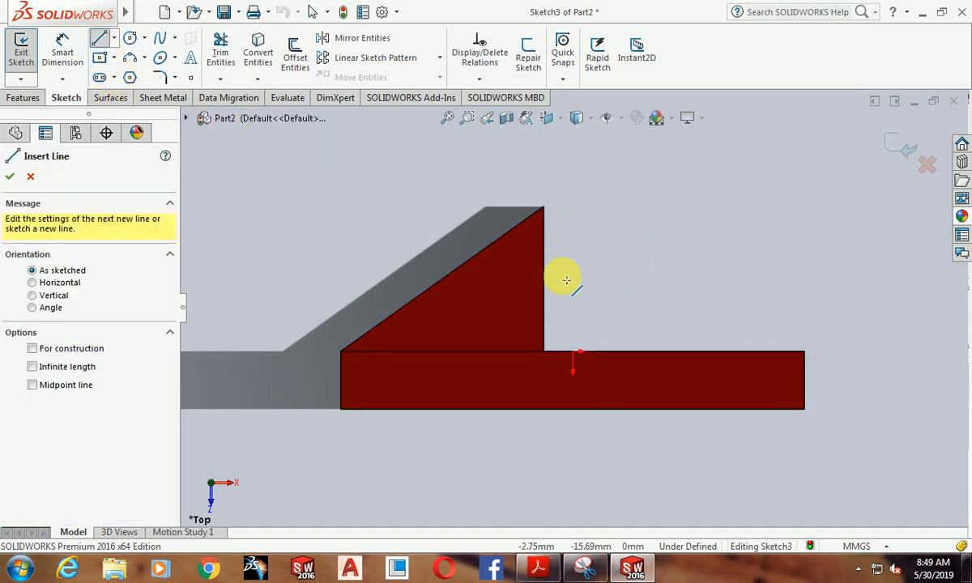
left_click(547, 353)
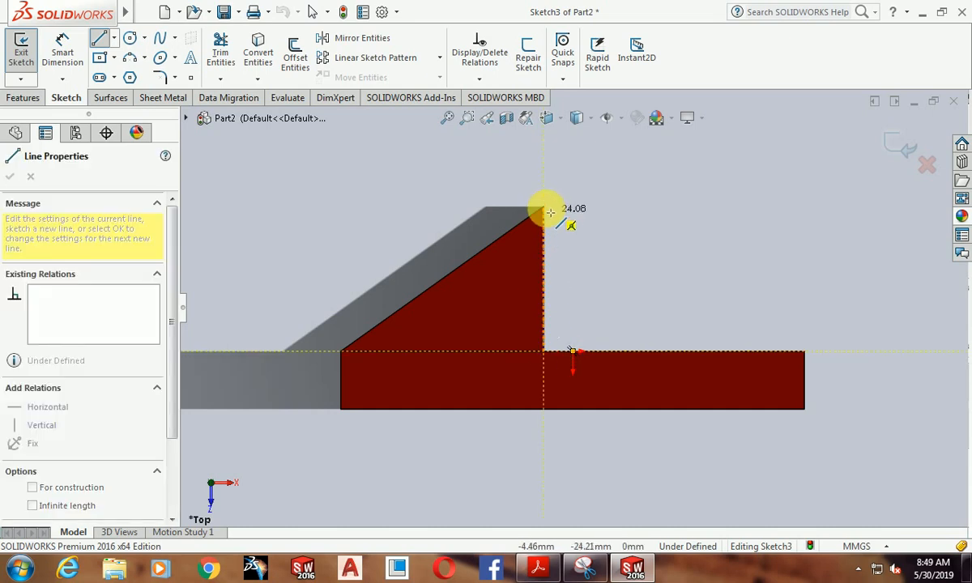
left_click(542, 207)
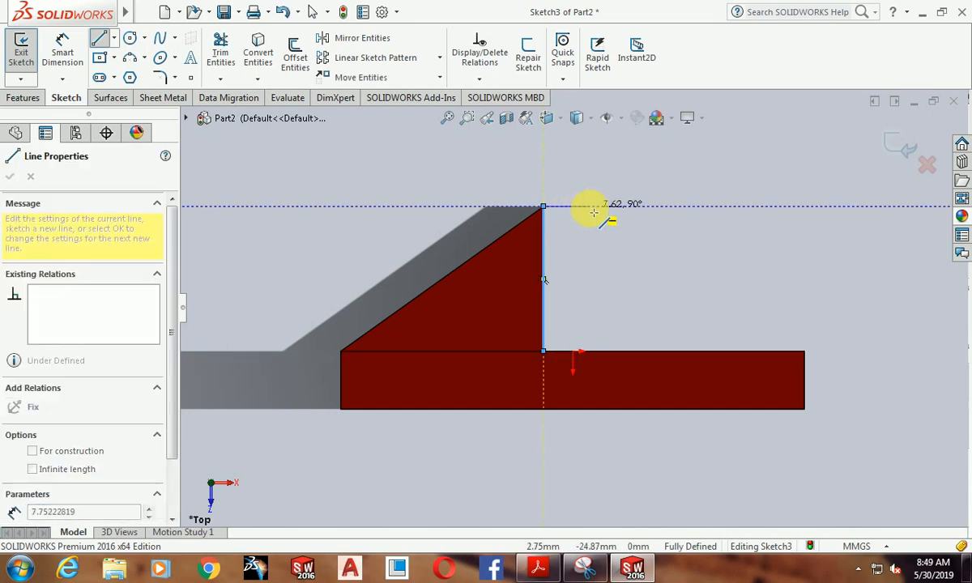
left_click(591, 207)
key("Escape")
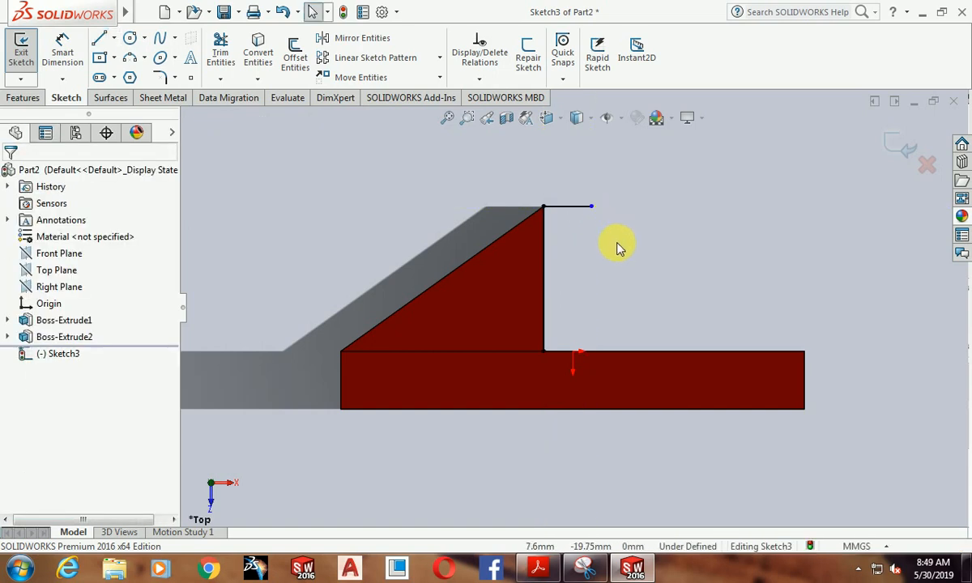
Sketch a vertical line from the plate's far upper corner to the rib's height and a horizontal line about 10 mm long back toward the rib
left_click(100, 38)
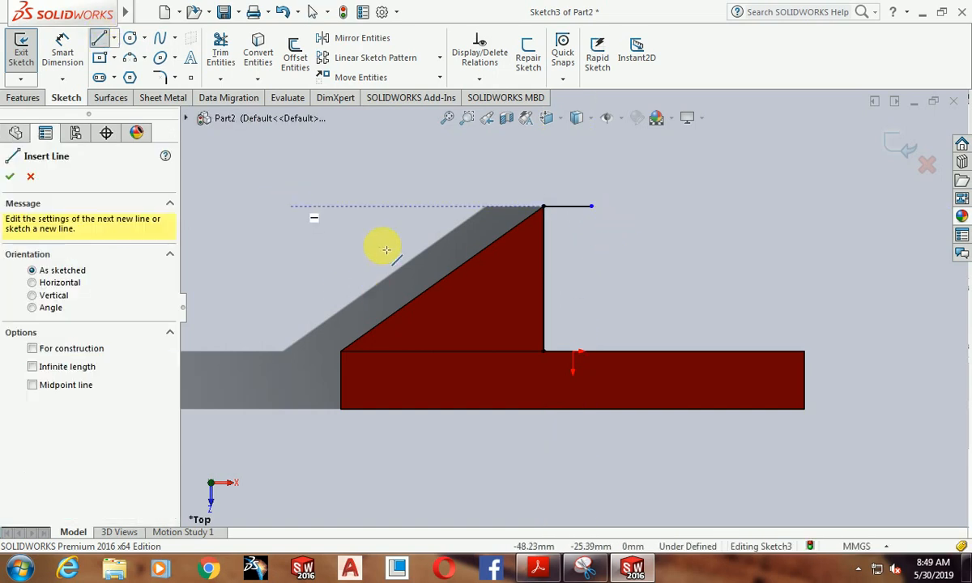
left_click(807, 353)
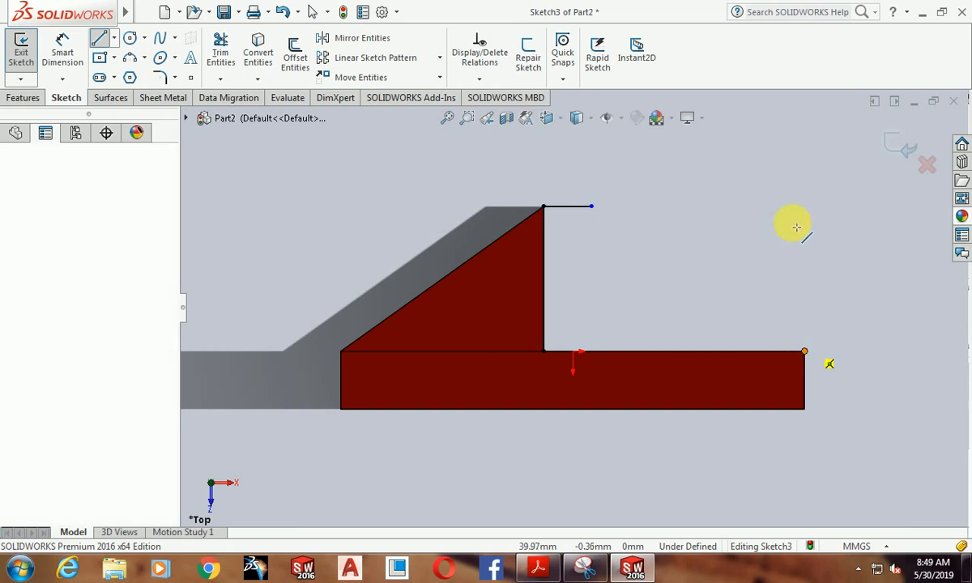
left_click(808, 210)
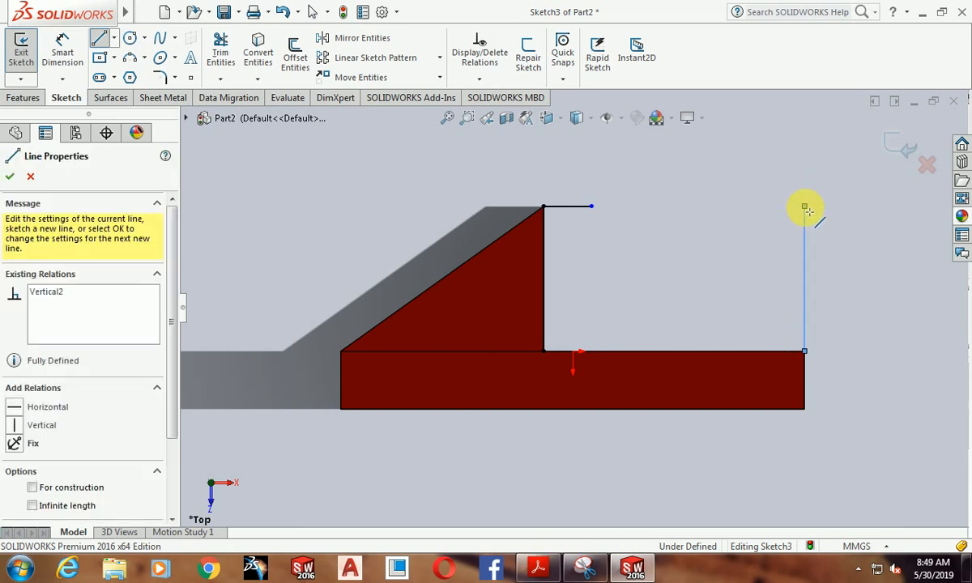
double_click(746, 207)
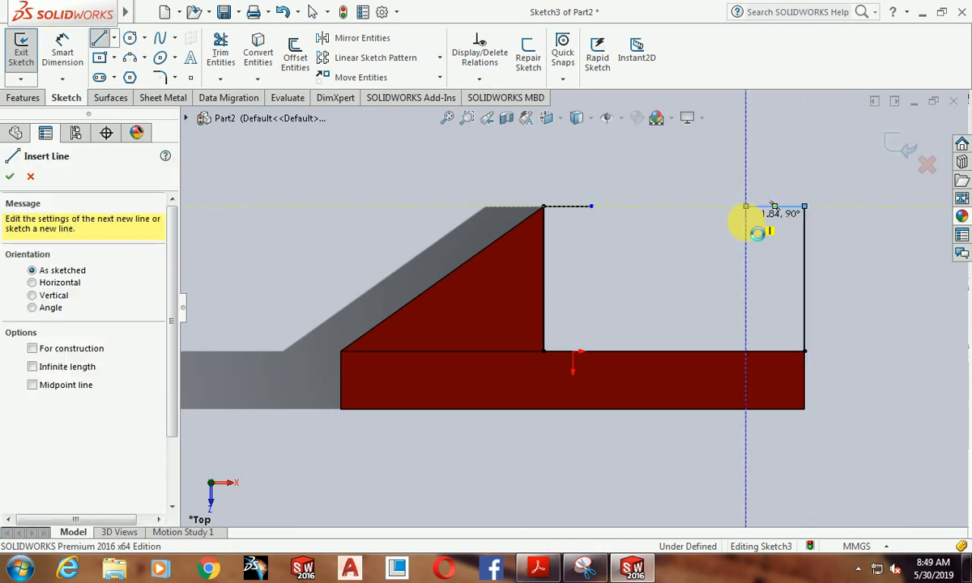
key("Escape")
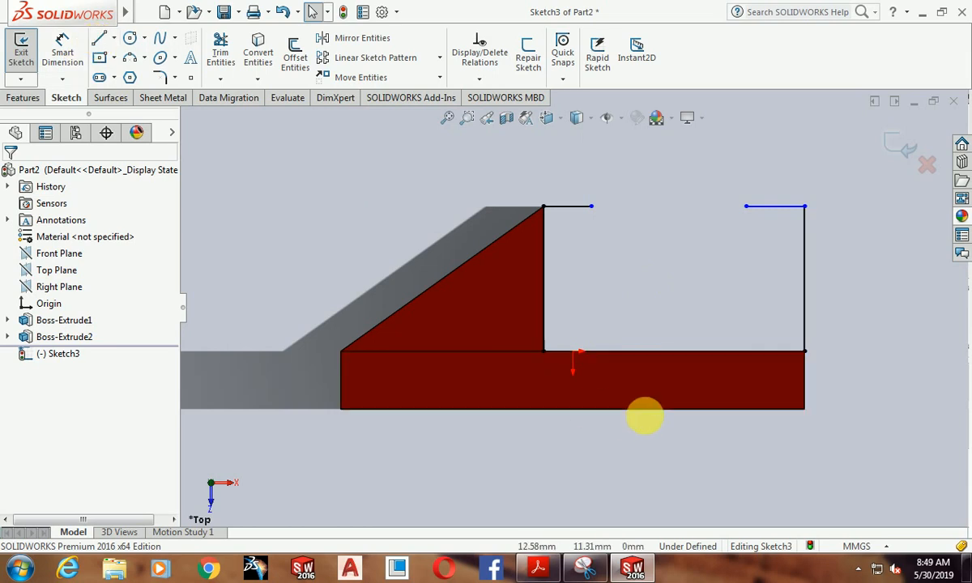
Sketch the block's base line along the plate's upper edge, from the foot of the rib to the plate's far corner
left_click(98, 39)
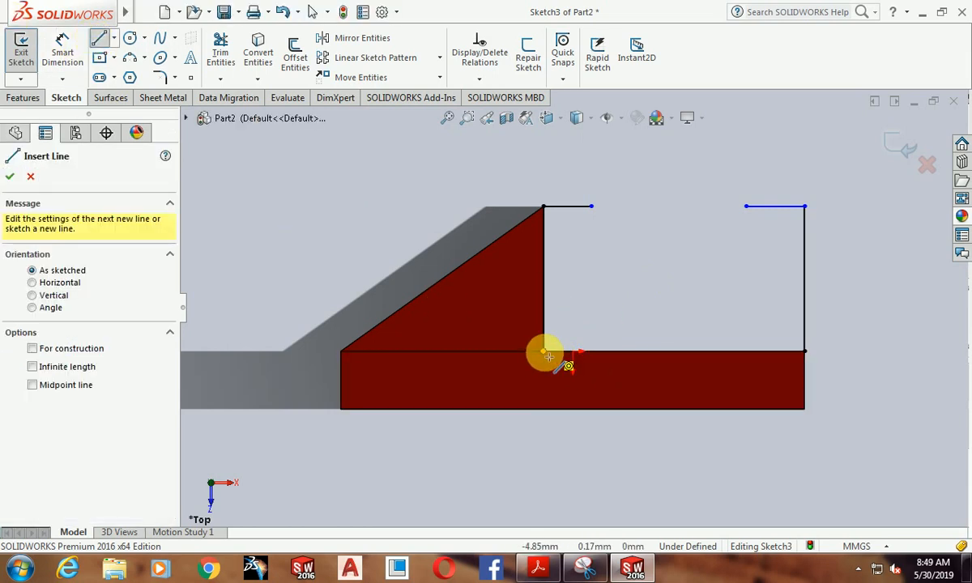
left_click(548, 356)
left_click(807, 355)
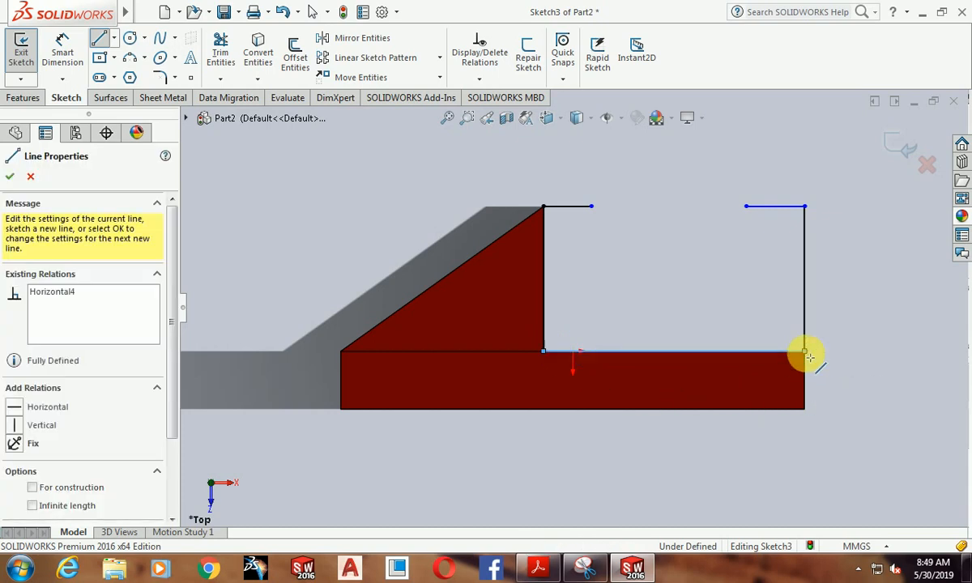
key("Escape")
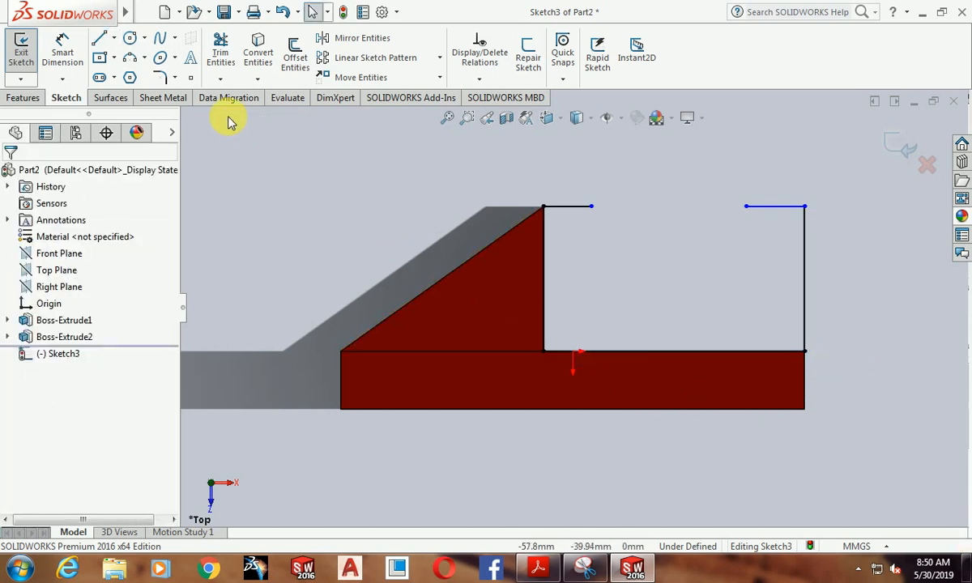
Draw a downward-bulging 3-point arc of about 14 mm radius between the free ends of the two short upper lines
left_click(131, 59)
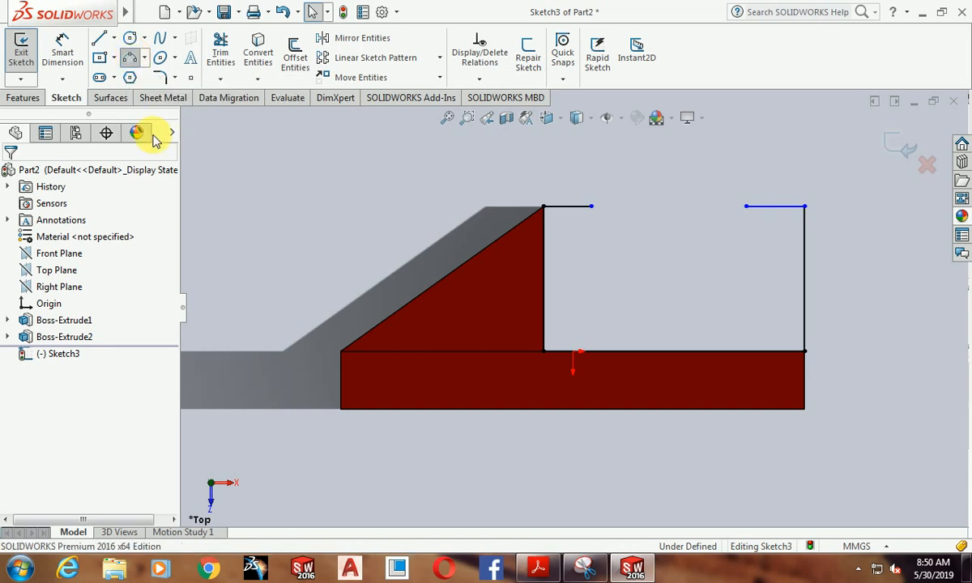
left_click(592, 212)
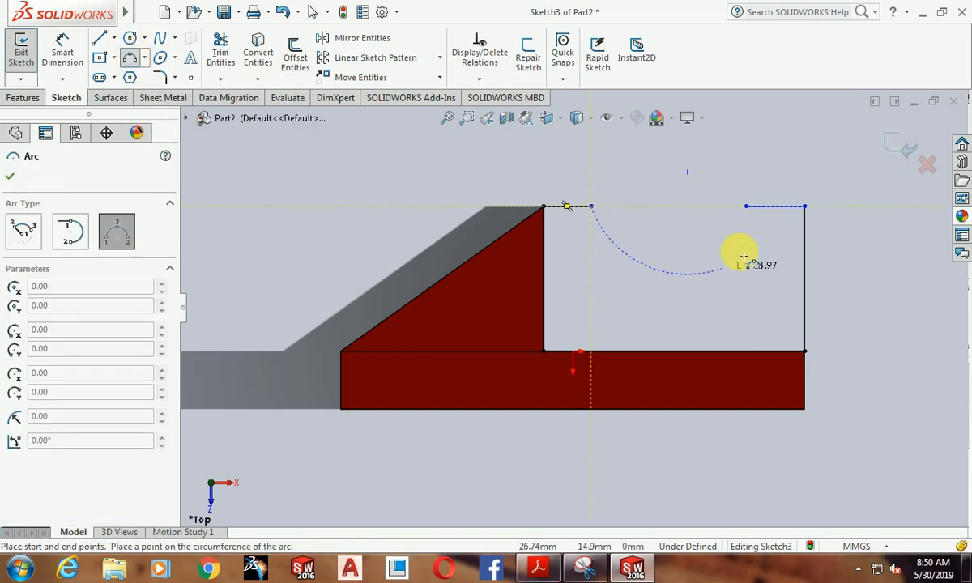
left_click(745, 207)
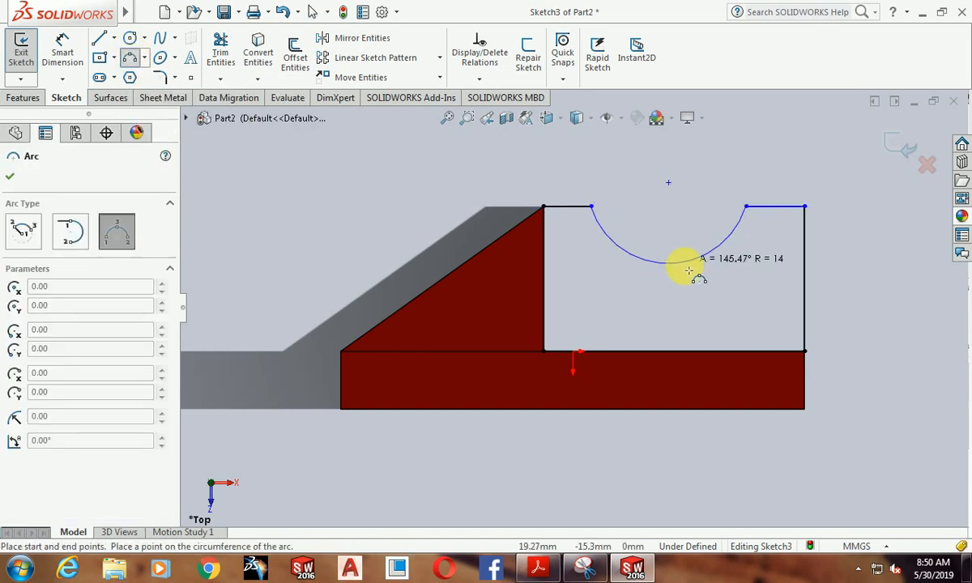
left_click(685, 265)
key("Escape")
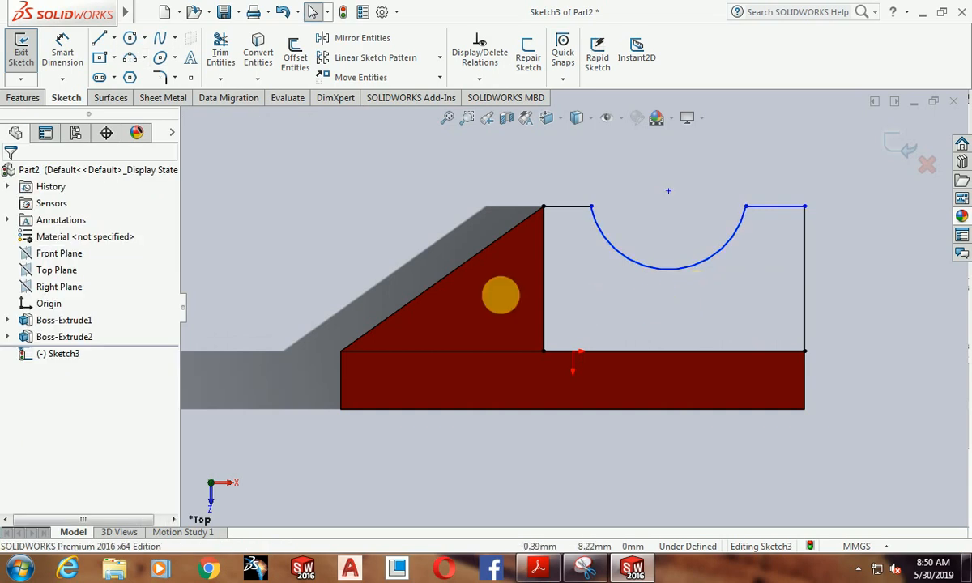
Dimension the arc's radius as 25/2
left_click(64, 50)
left_click(696, 269)
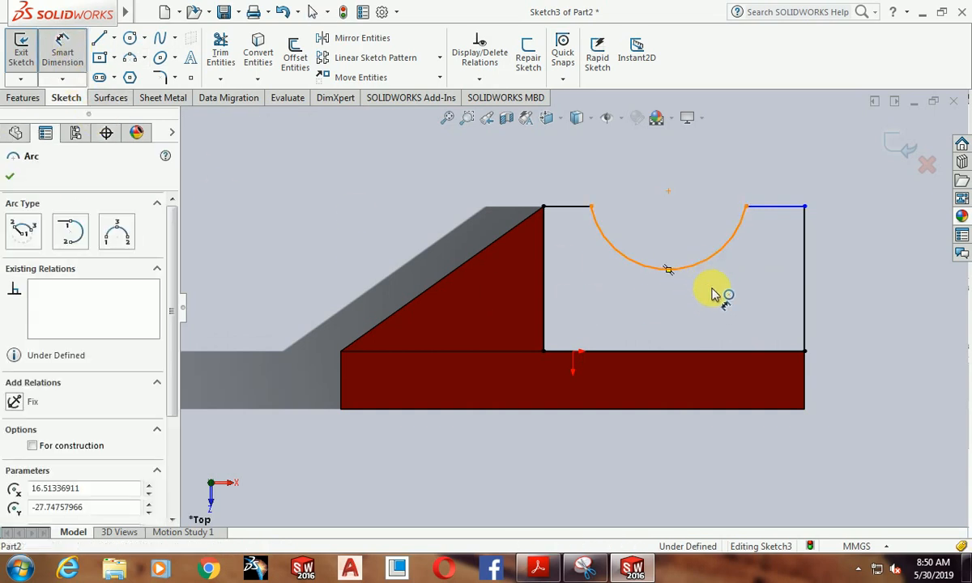
left_click(759, 319)
type("25/2")
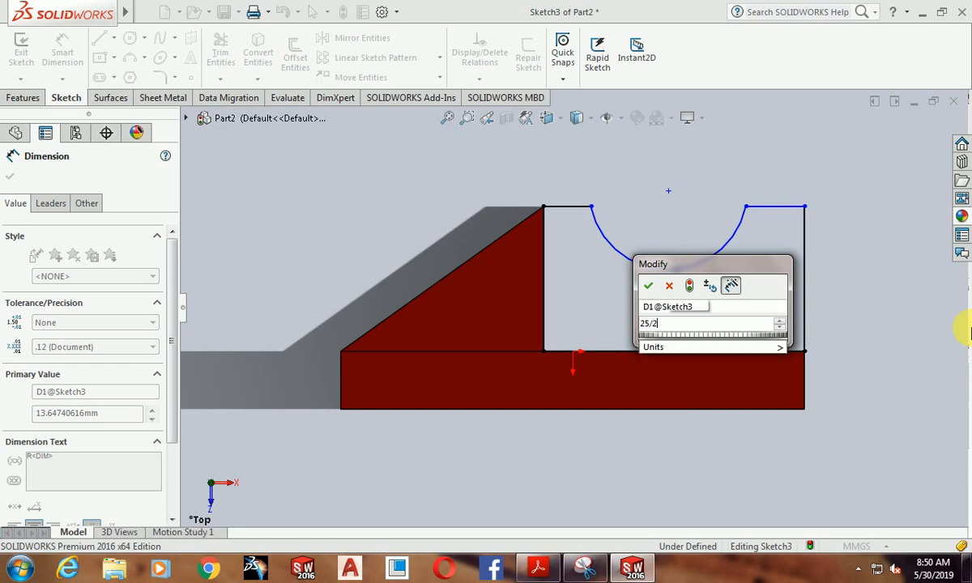
key("Return")
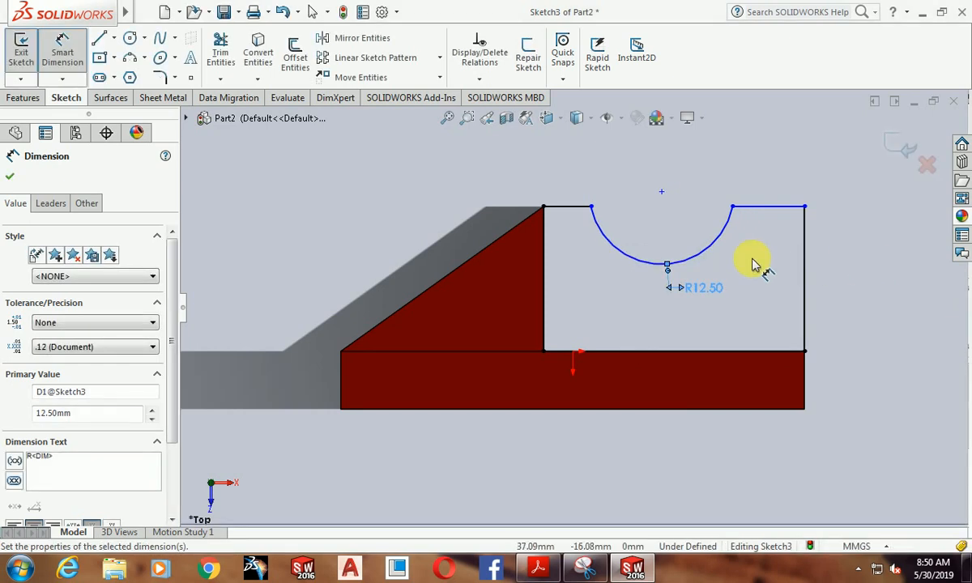
Dimension each of the two short upper lines on either side of the arc to 10 mm
left_click(575, 207)
double_click(711, 287)
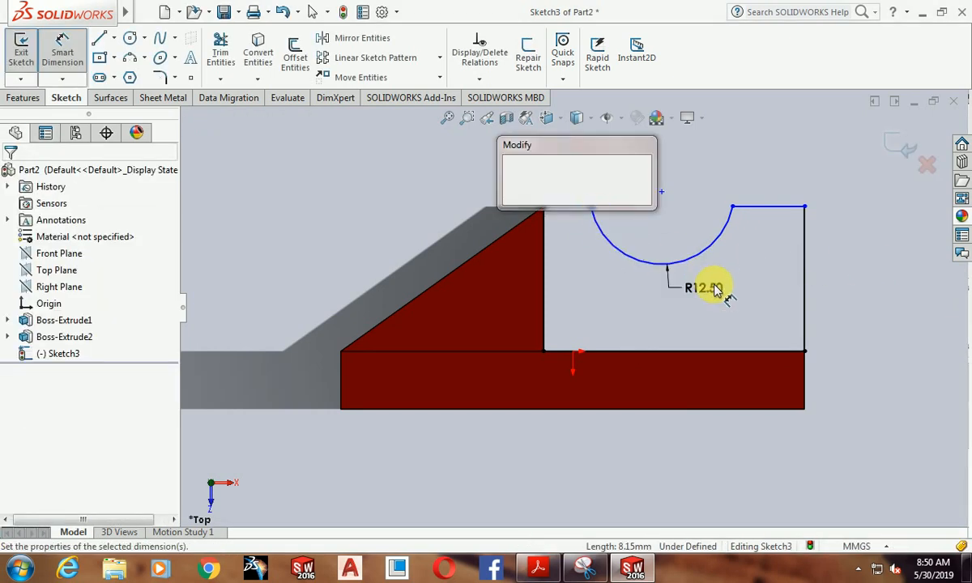
type("10.00mm")
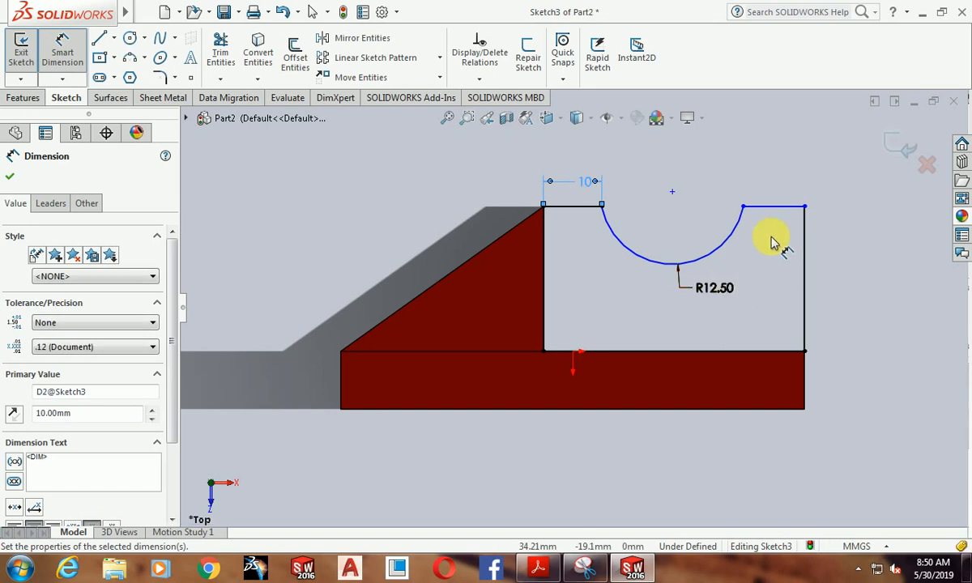
left_click(786, 208)
left_click(795, 203)
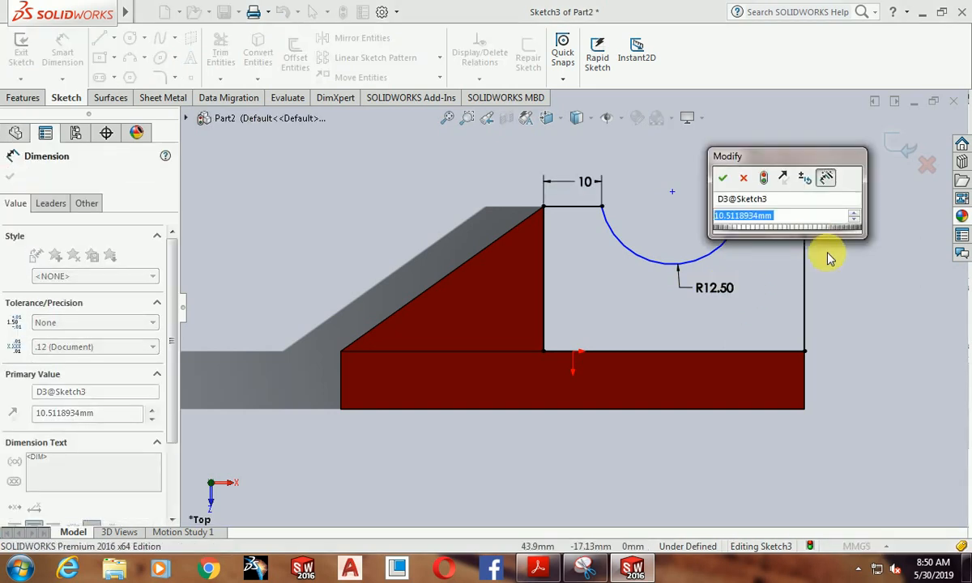
type("10")
key("Return")
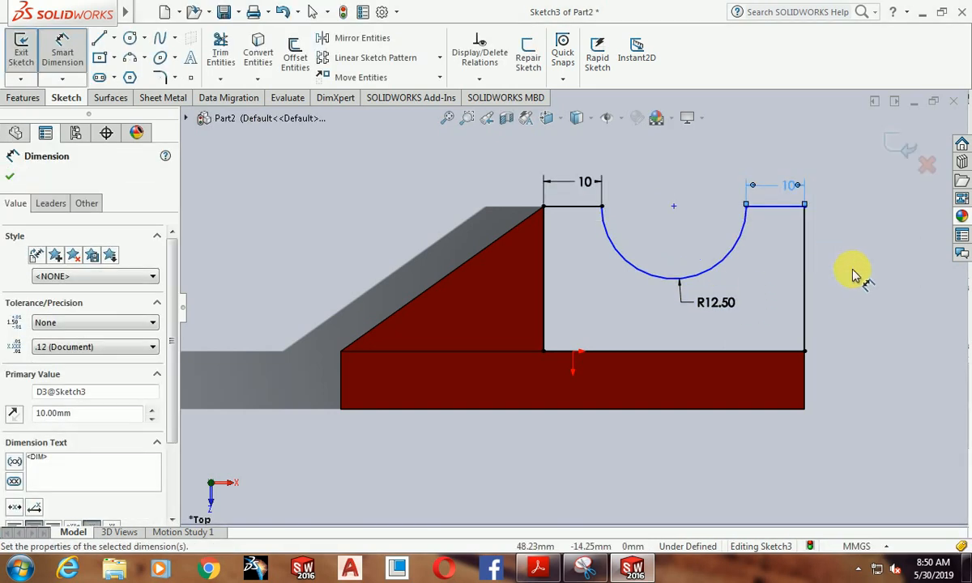
Add a collinear relation between the two short upper lines
key("Escape")
left_click(761, 212)
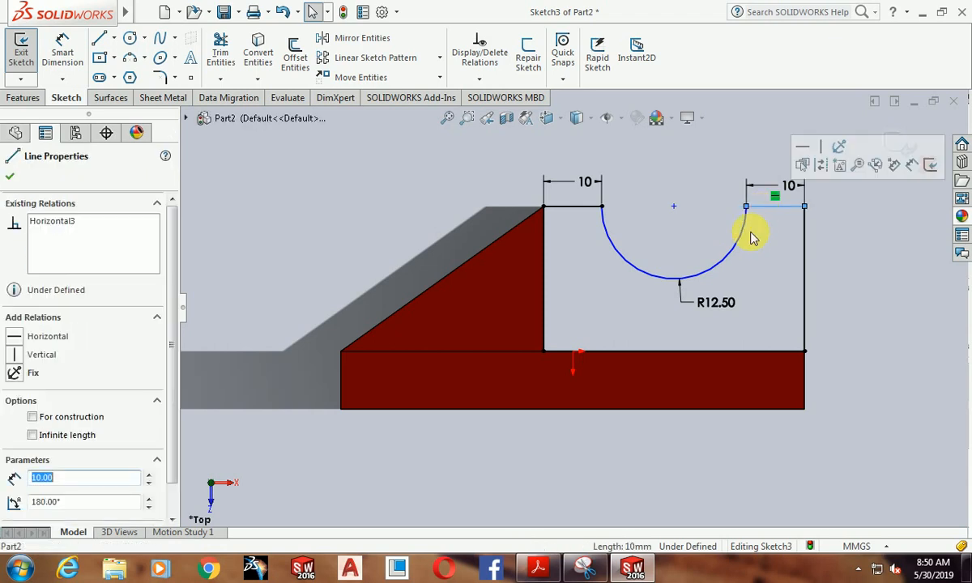
left_click(585, 207, "ctrl")
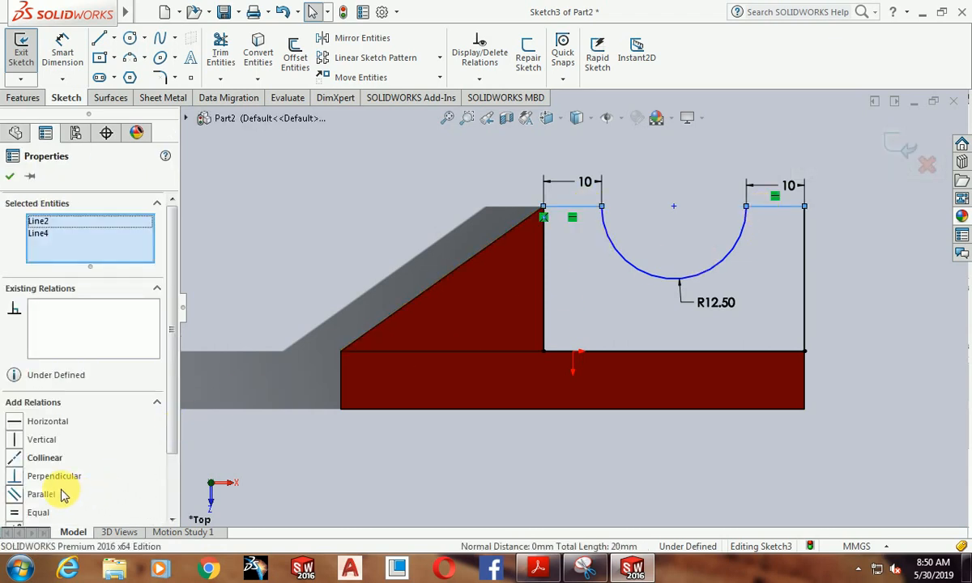
left_click(254, 452)
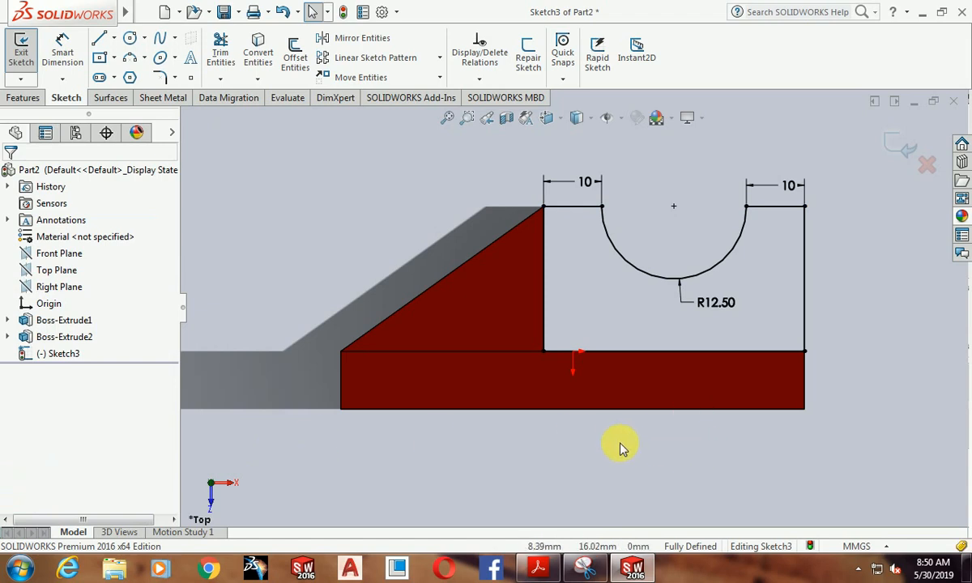
Extrude the block profile with its R12.5 recess 30 mm from the back of the plate toward its front, merged with the existing body
middle_click_drag(564, 414, 614, 462)
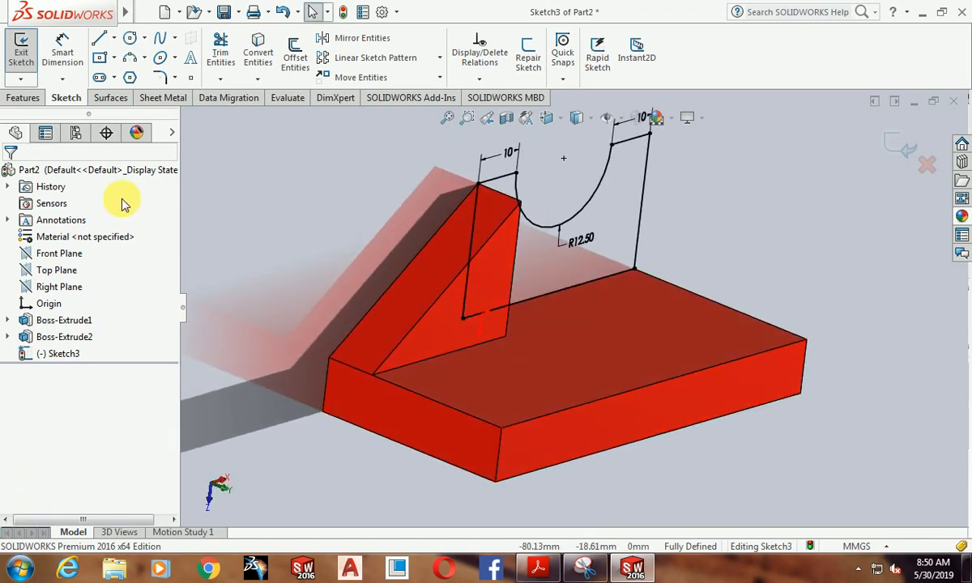
left_click(22, 98)
left_click(27, 55)
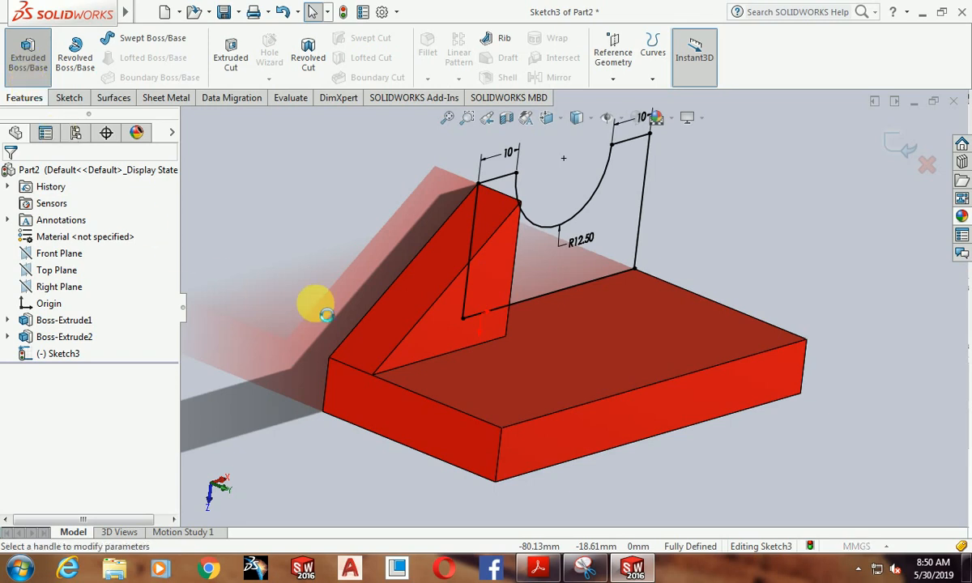
left_click(13, 269)
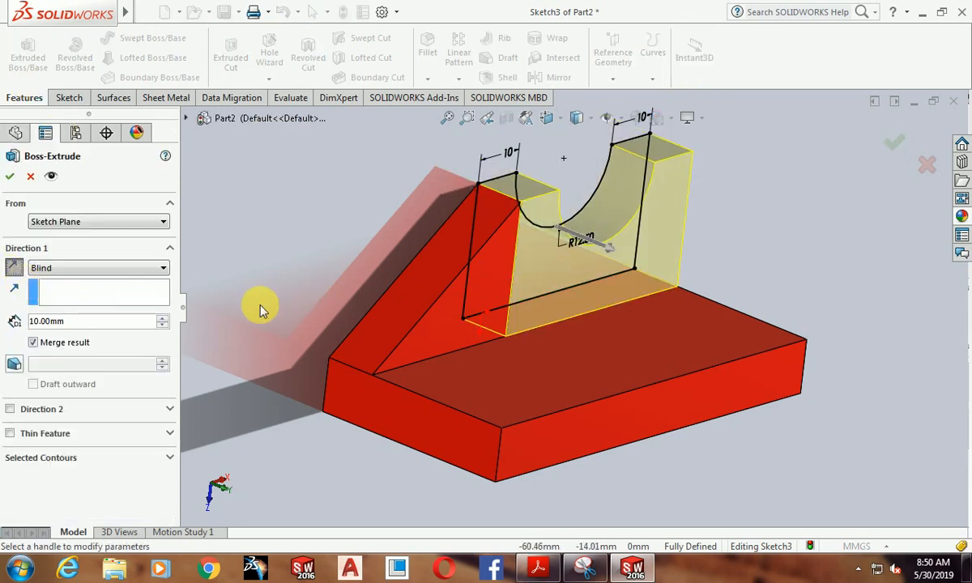
left_click(585, 569)
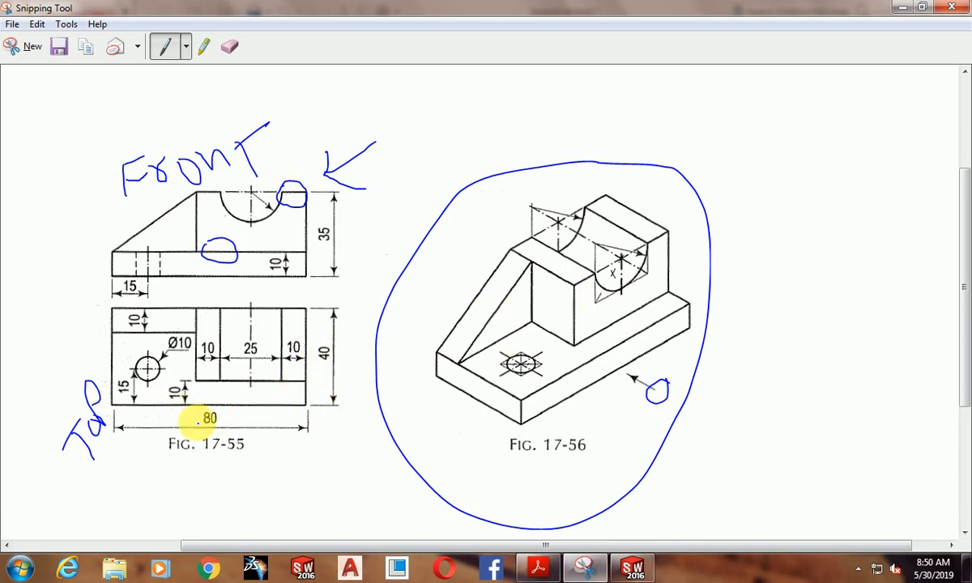
left_click(631, 568)
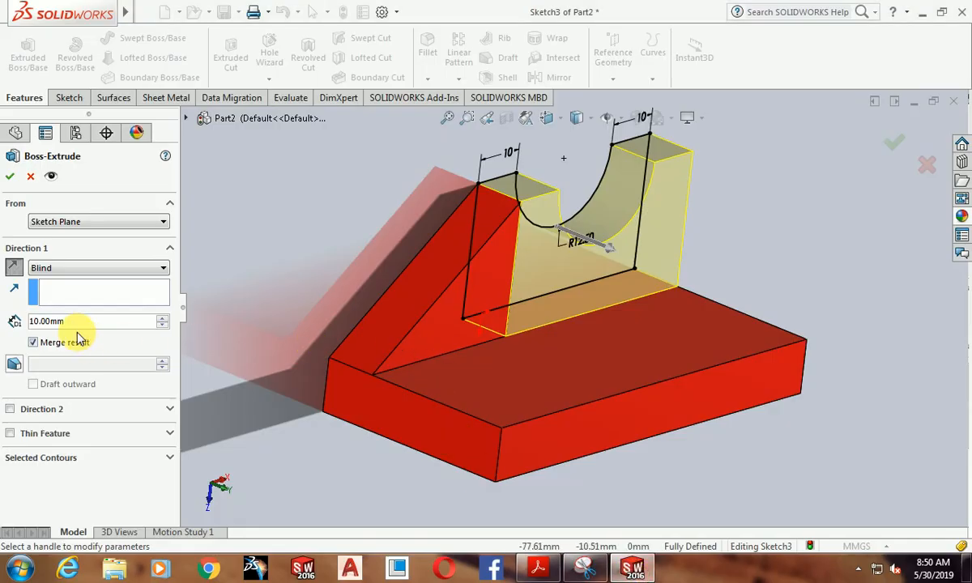
type("30")
key("Return")
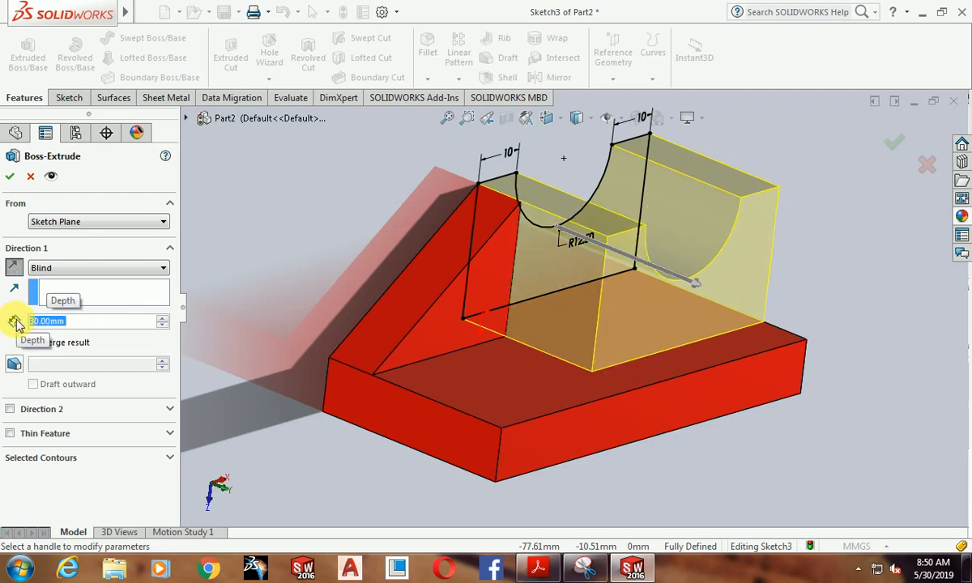
left_click(10, 178)
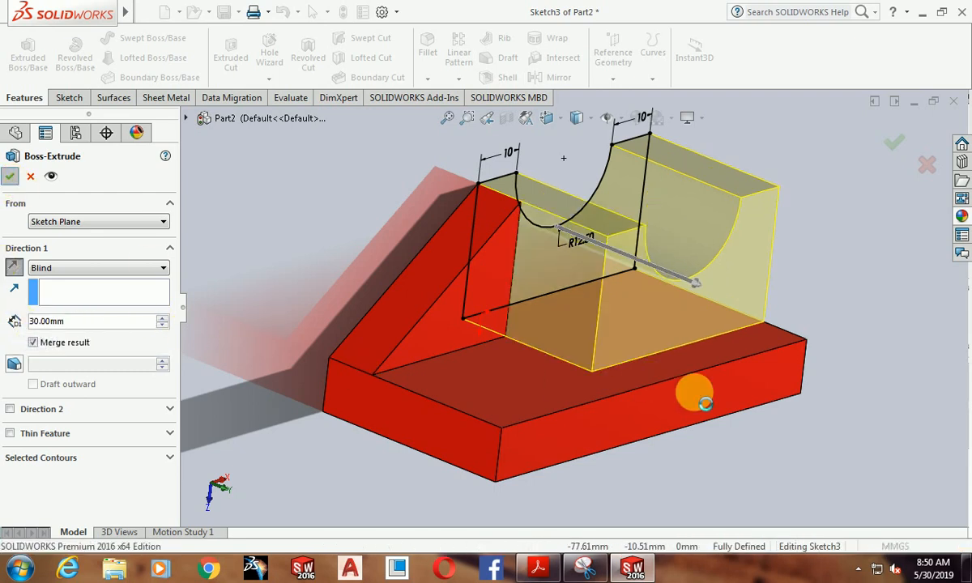
Start a sketch on the plate's upper face and draw a circle about 8 mm in diameter in the open area in front of the rib
left_click(770, 490)
mouse_move(770, 490)
middle_mouse_down()
mouse_move(738, 462)
mouse_move(726, 495)
mouse_move(619, 536)
middle_mouse_up()
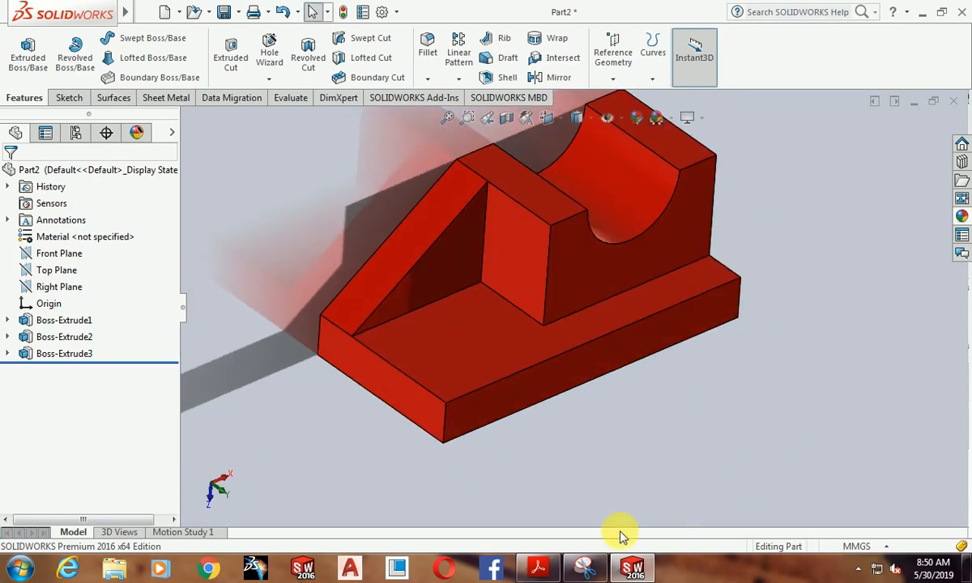
left_click(584, 567)
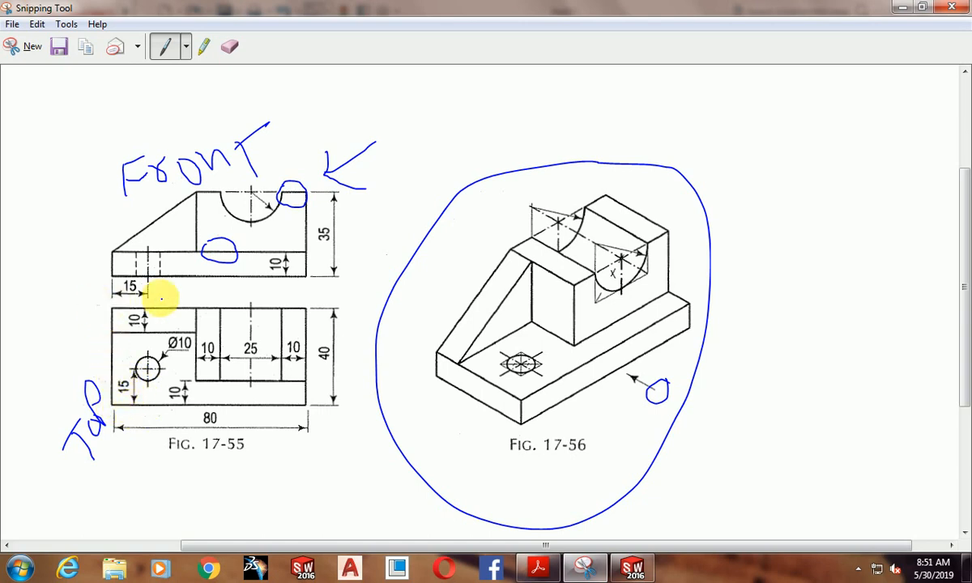
left_click(633, 568)
left_click(519, 379)
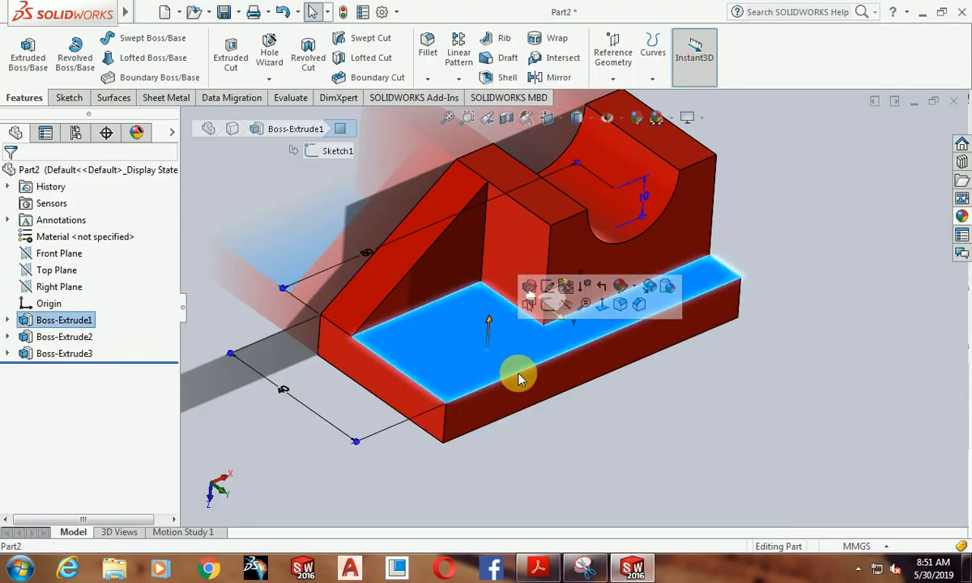
left_click(546, 306)
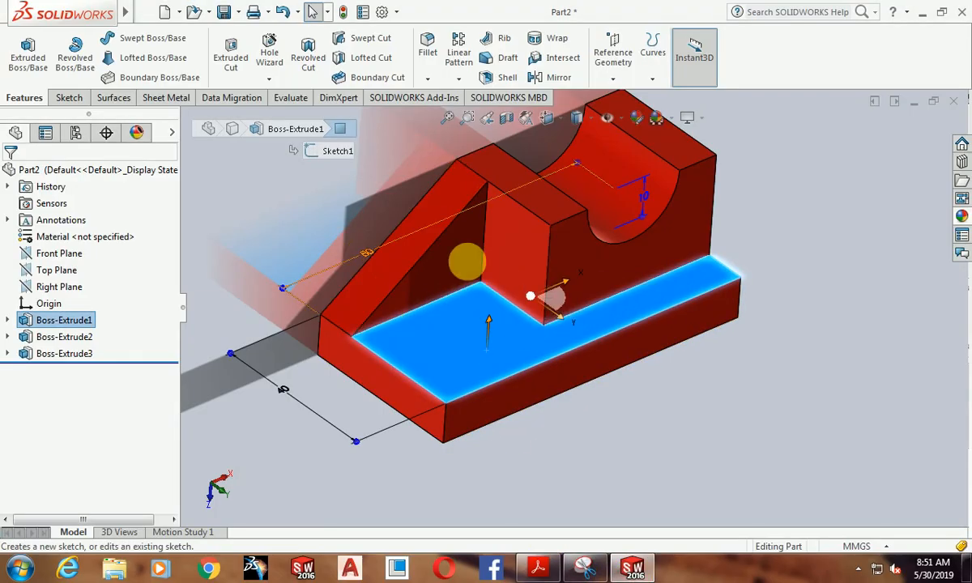
left_click(478, 347)
left_click(527, 306)
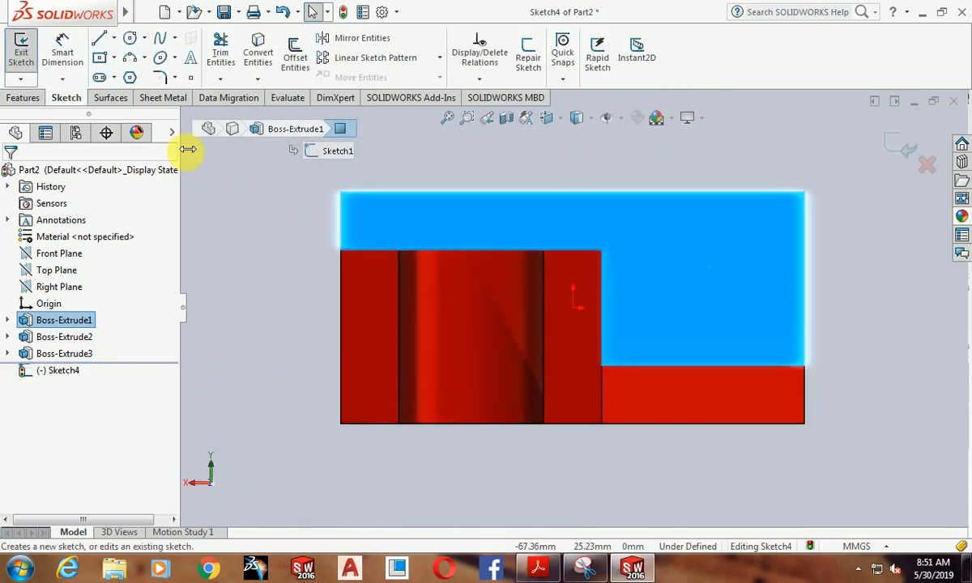
left_click(131, 40)
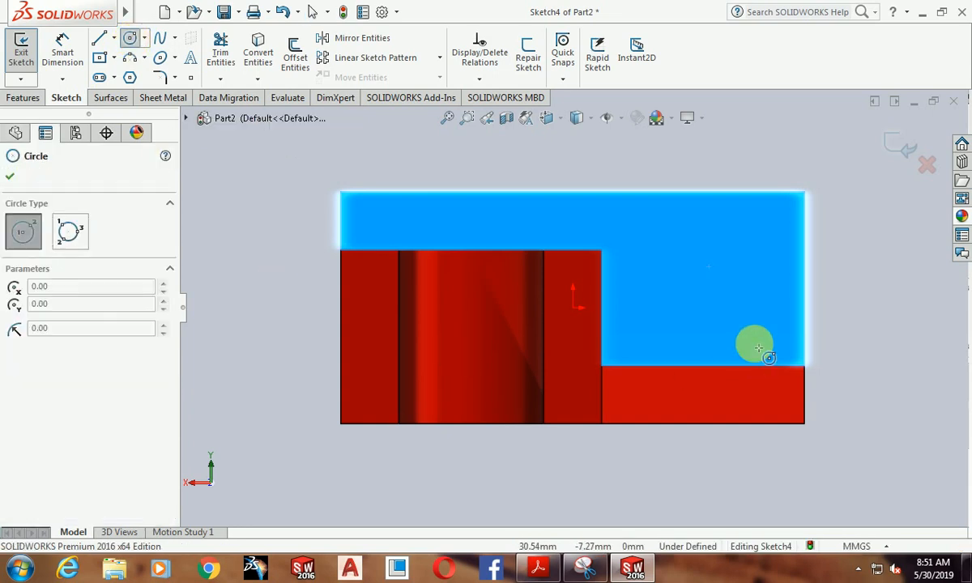
left_click(732, 267)
Dimension the circle's center 15 mm from the plate's short edge at the rib end
left_click(62, 50)
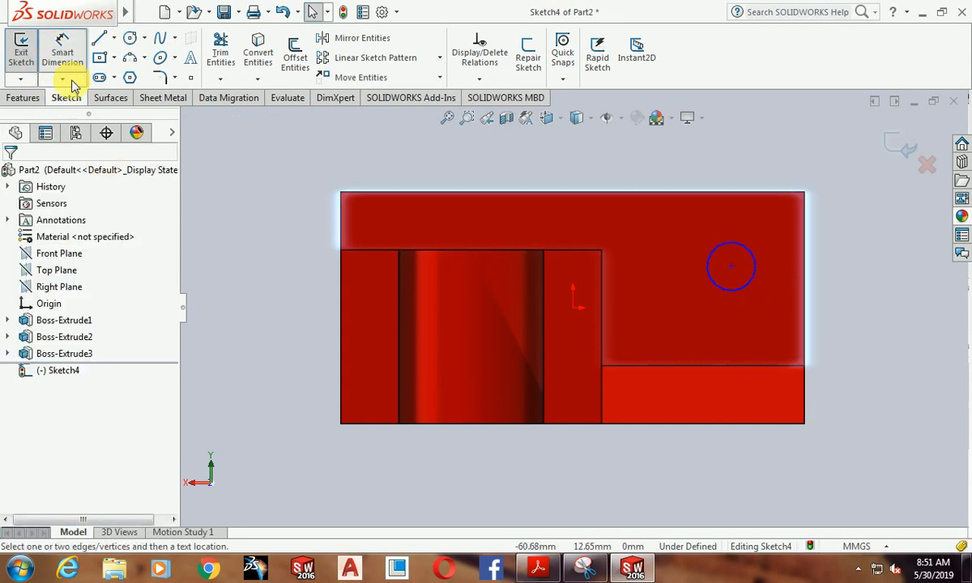
left_click(731, 267)
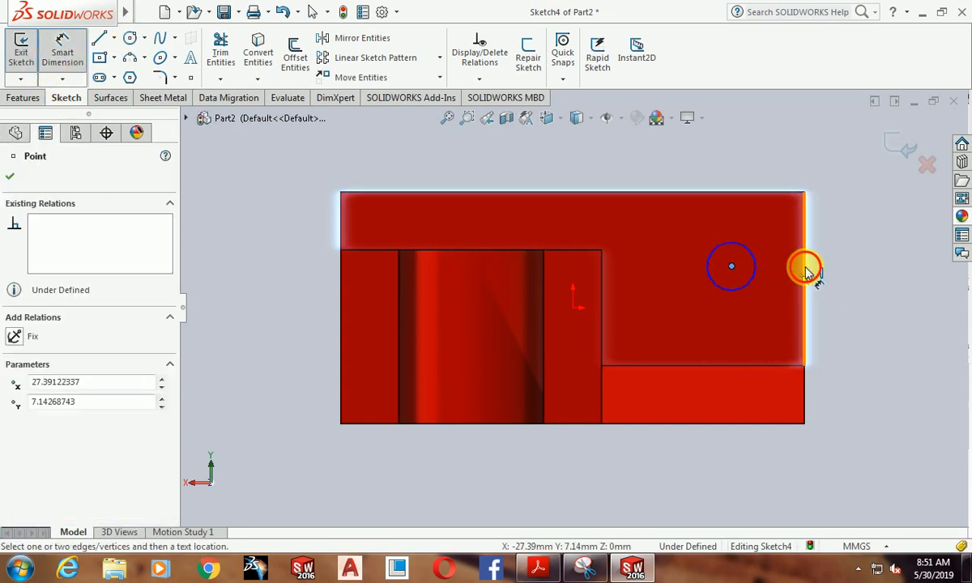
left_click(805, 271)
left_click(809, 319)
type("1")
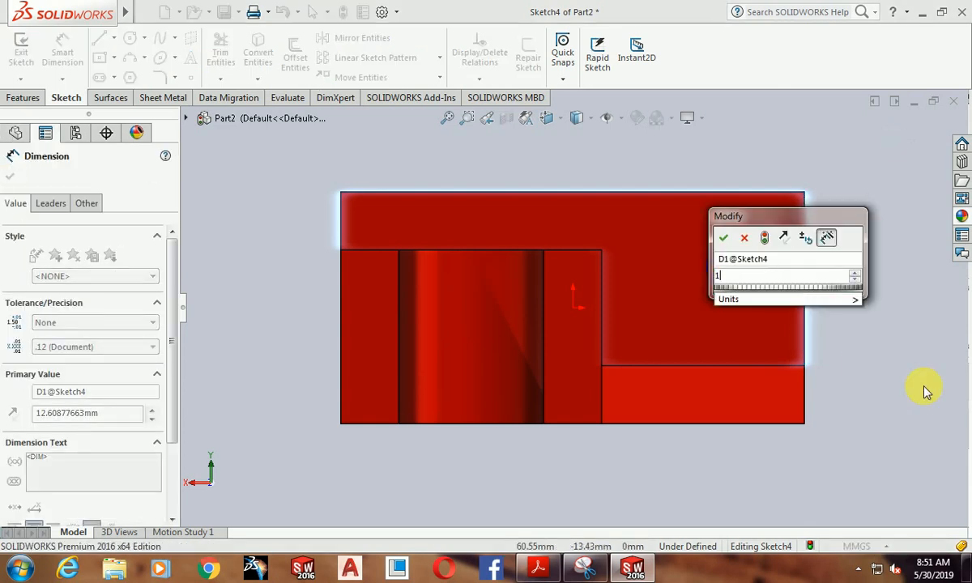
type("5")
key("Return")
key("Escape")
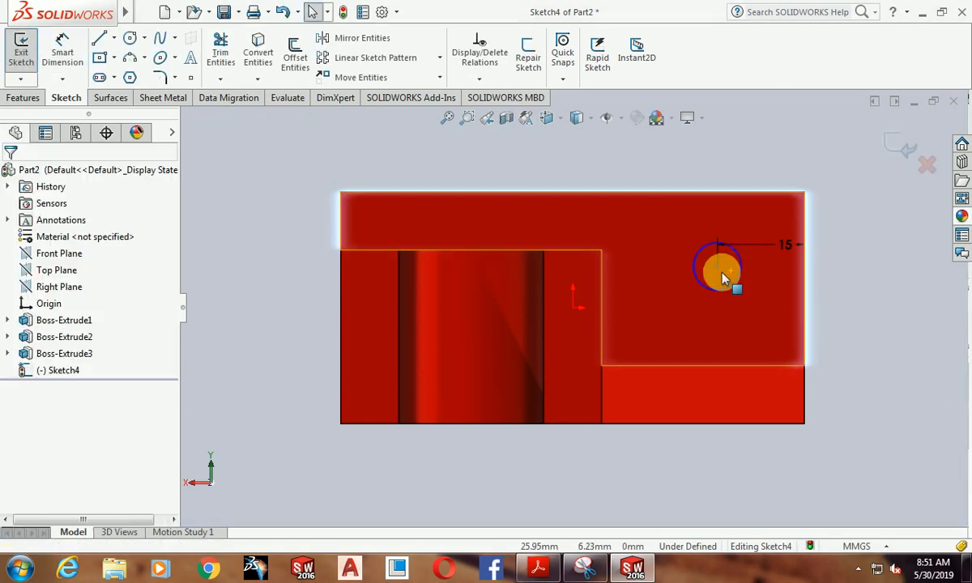
Dimension the circle's center 15 mm from the plate's long front edge
left_click(63, 51)
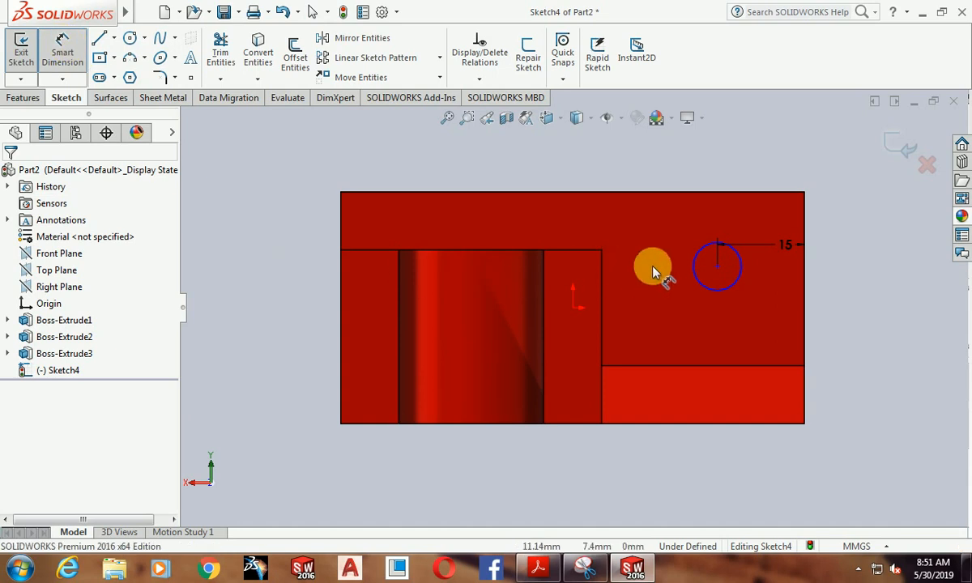
left_click(717, 272)
left_click(703, 195)
left_click(851, 256)
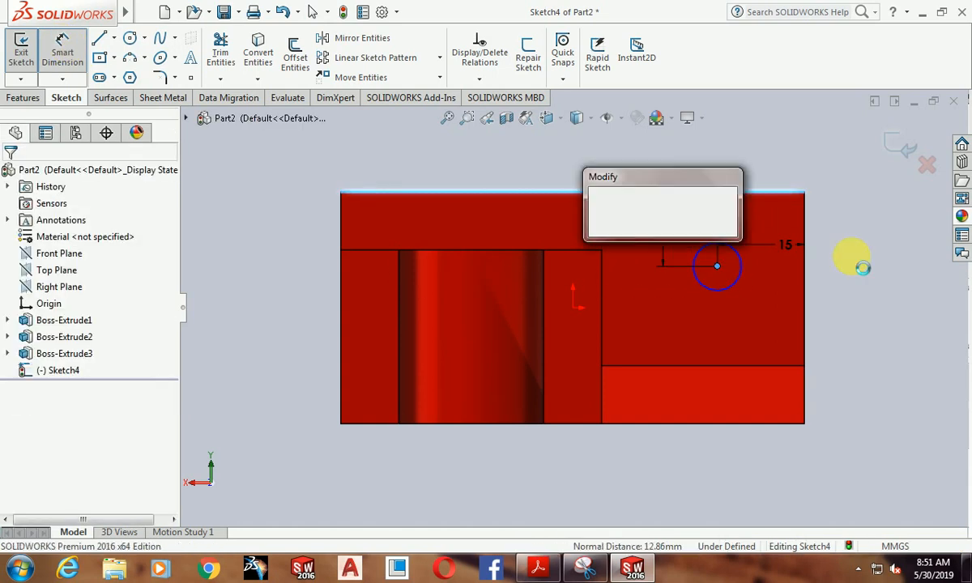
type("15")
key("Return")
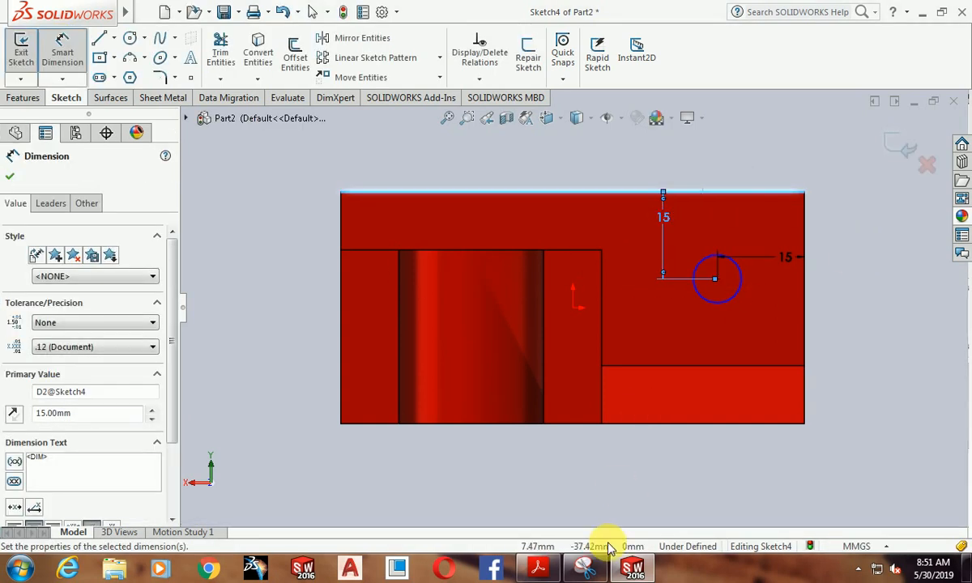
Check the hole size on the reference drawing and dimension the circle's diameter as 10 mm
left_click(586, 570)
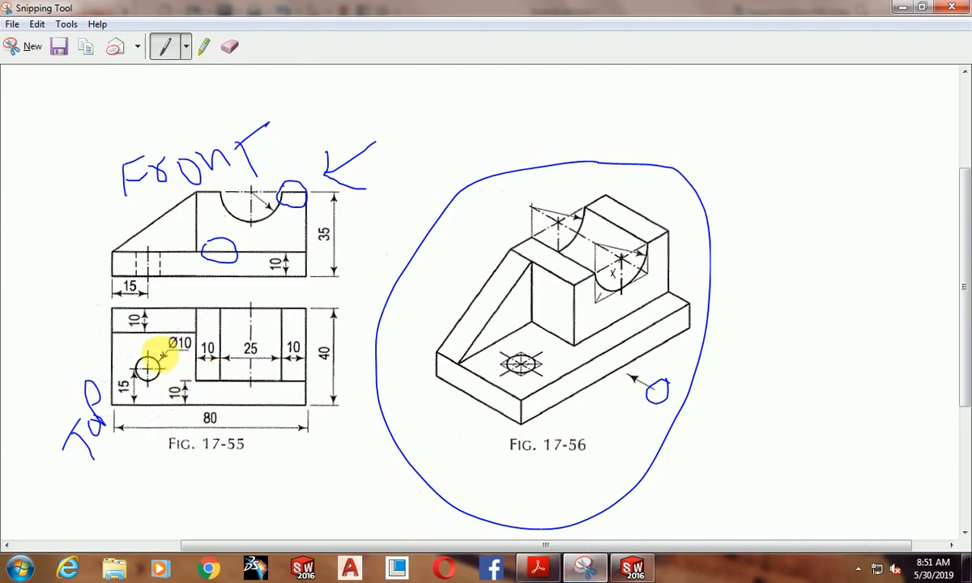
left_click(634, 570)
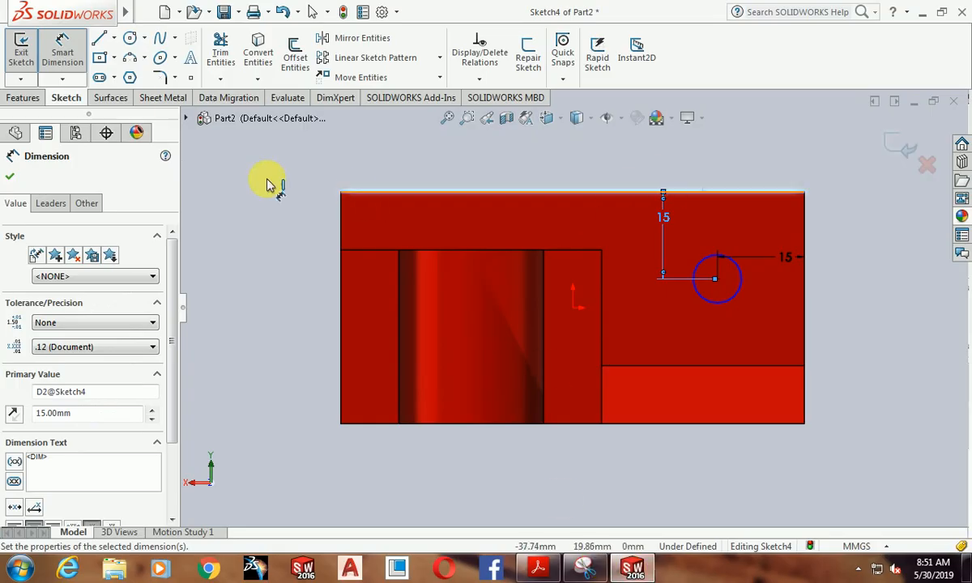
left_click(64, 57)
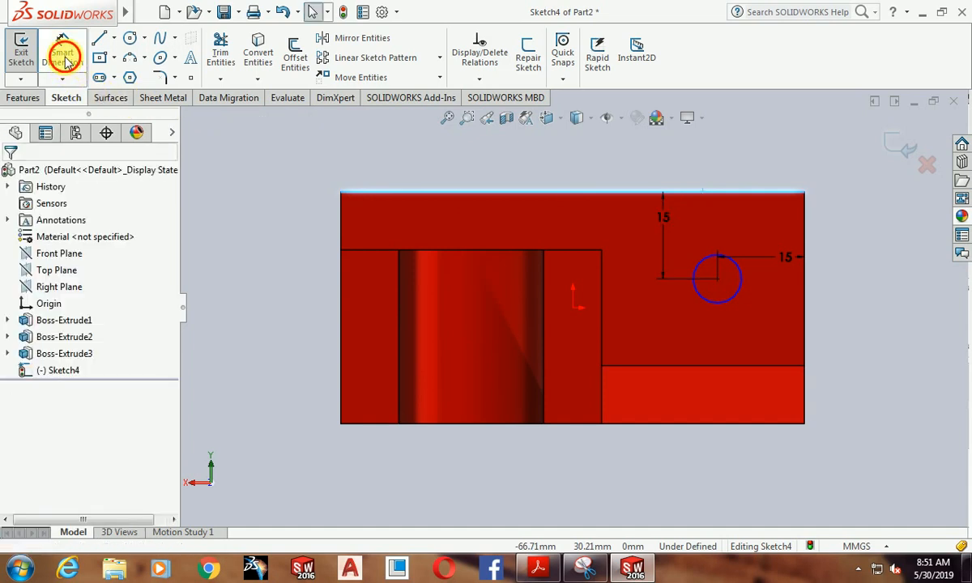
left_click(741, 297)
left_click(814, 310)
type("10")
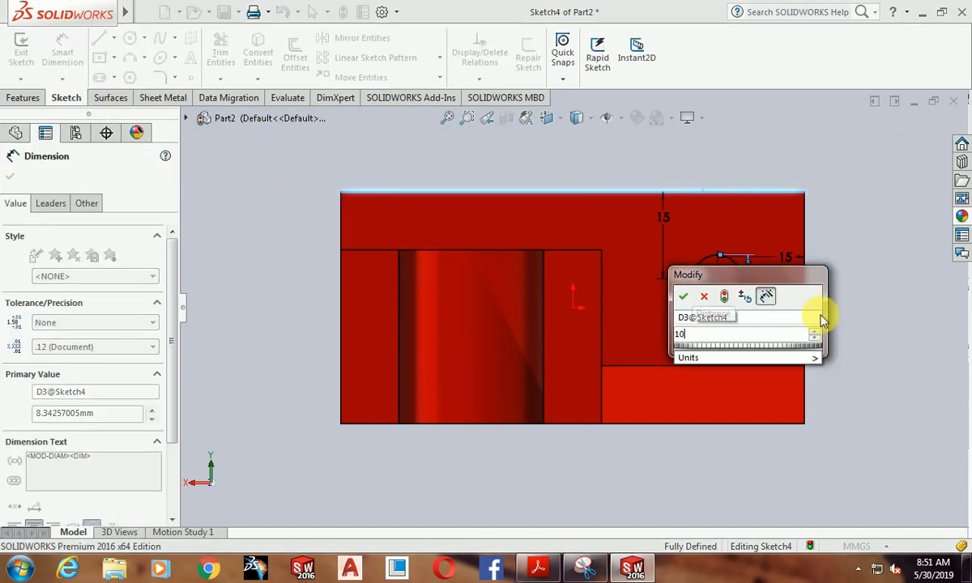
key("Return")
left_click(10, 175)
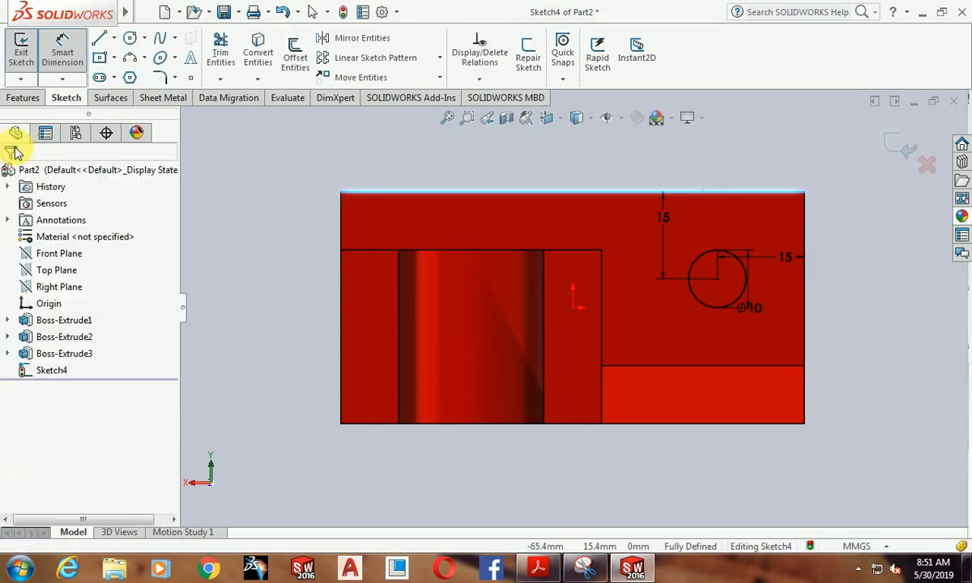
Cut the circle through the plate with a blind Extruded Cut 30 mm deep
left_click(24, 98)
left_click(232, 58)
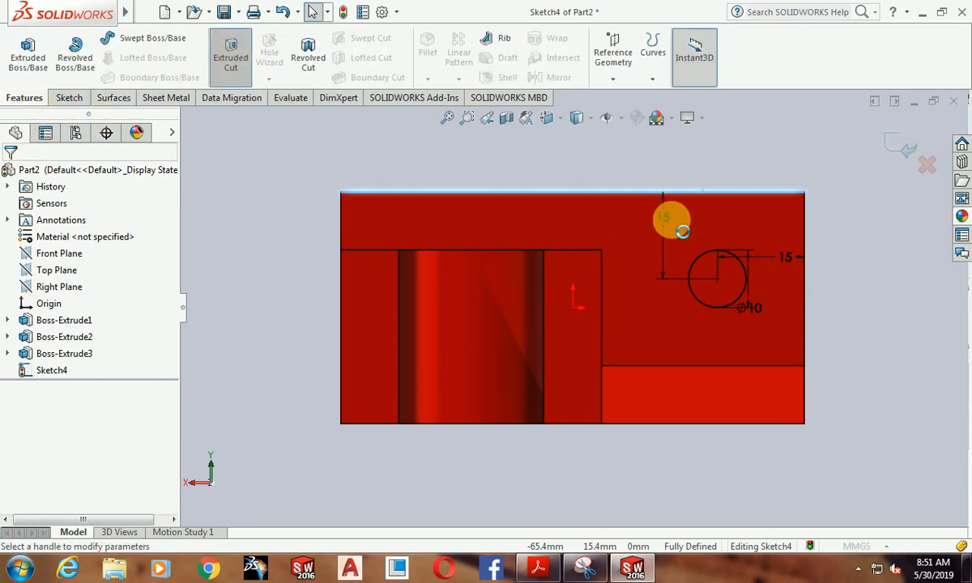
middle_click_drag(846, 276, 798, 308)
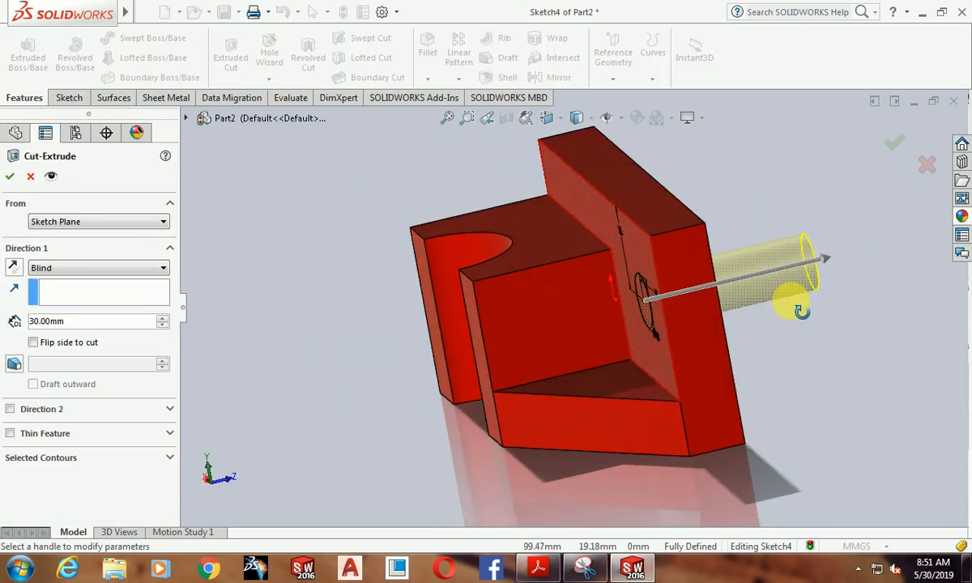
left_click(10, 176)
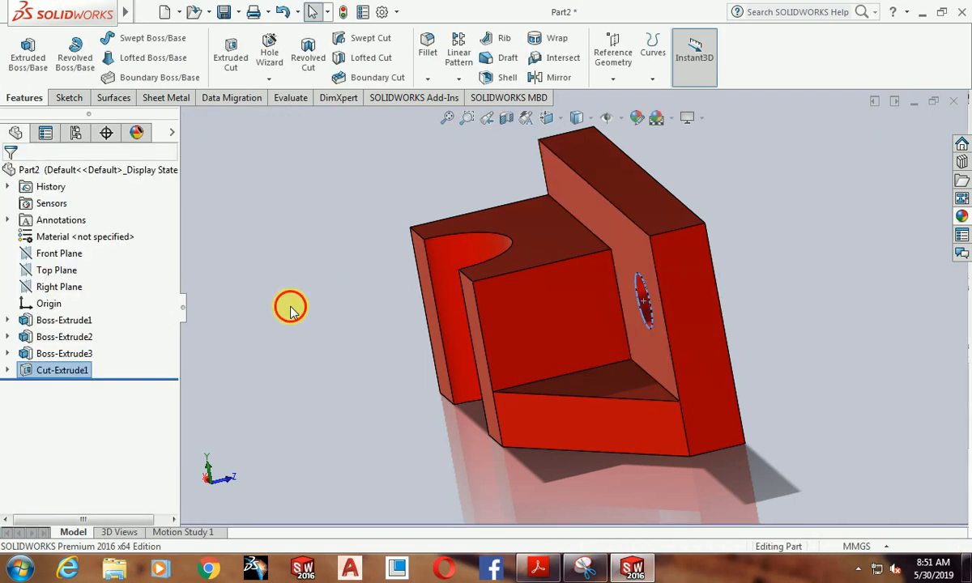
middle_click_drag(378, 318, 768, 354)
Compare the finished bracket with the reference drawing in Snipping Tool, adding a freehand pen loop above the Fig. 17-56 view
left_click(584, 567)
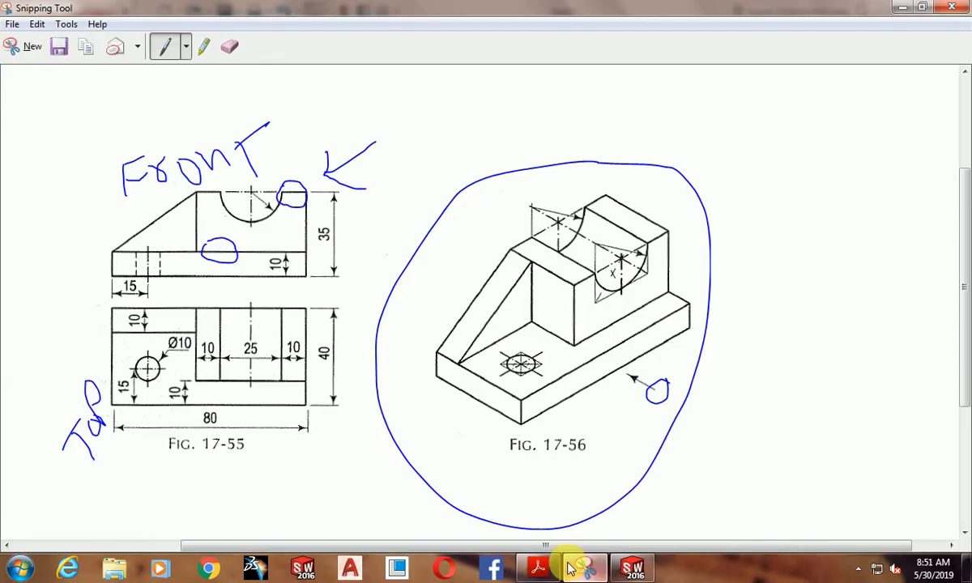
mouse_move(635, 141)
left_mouse_down()
mouse_move(665, 196)
mouse_move(627, 158)
left_mouse_up()
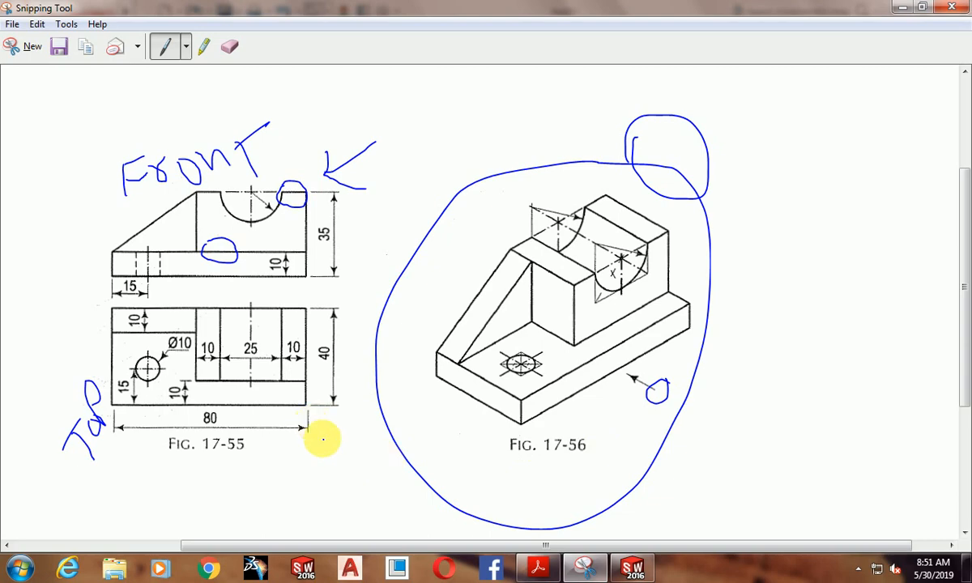
left_click(633, 569)
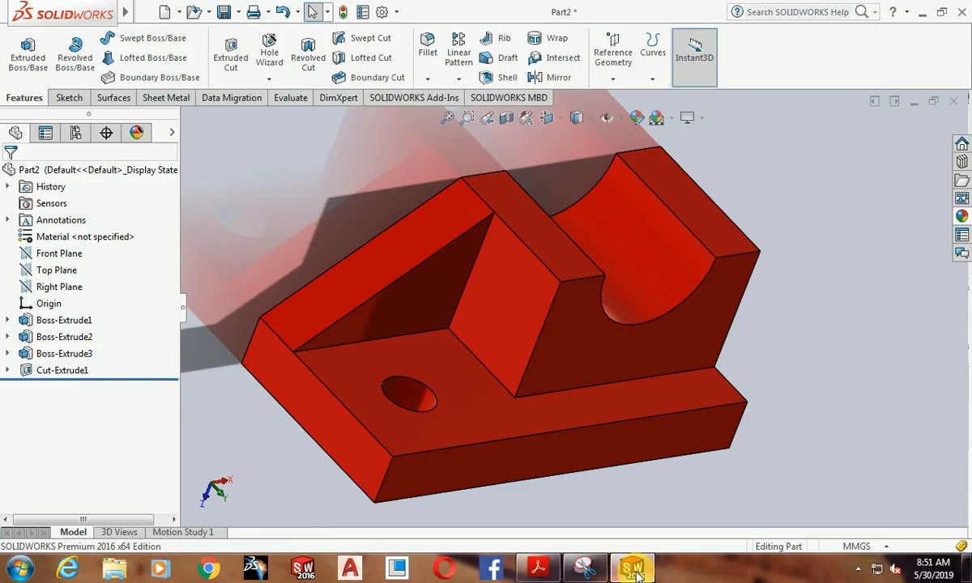
left_click(632, 568)
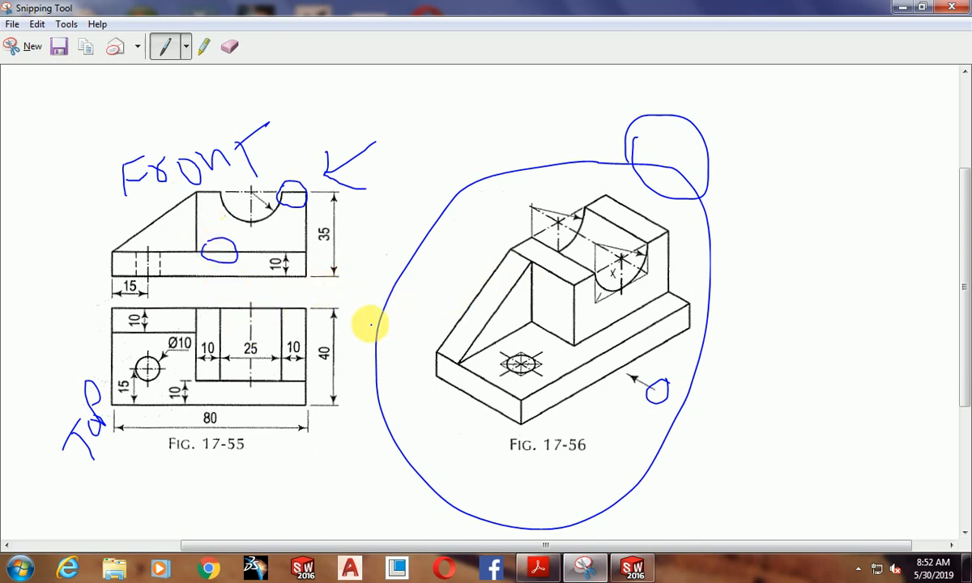
left_click(636, 569)
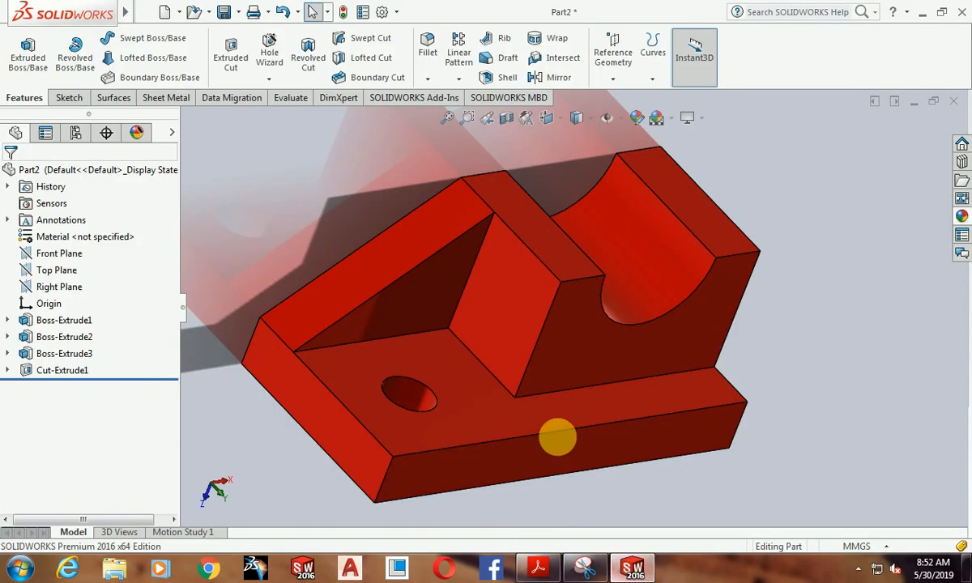